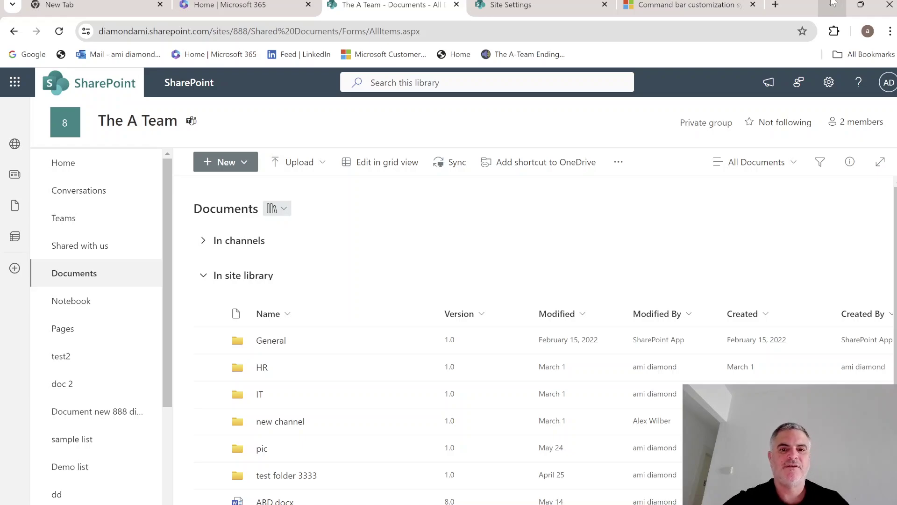
- Sync The A Team - Documents library through OneDrive using the work account, default folder and no PC backup
left_click(458, 165)
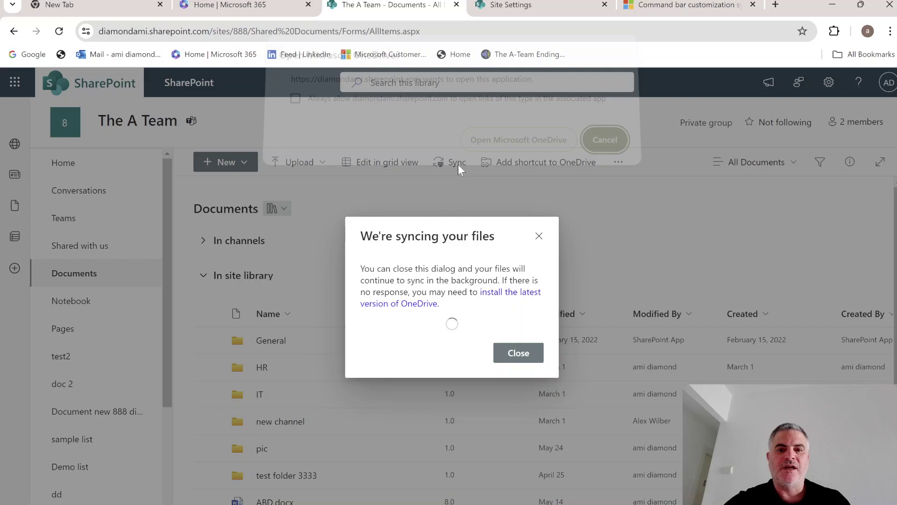
left_click(510, 148)
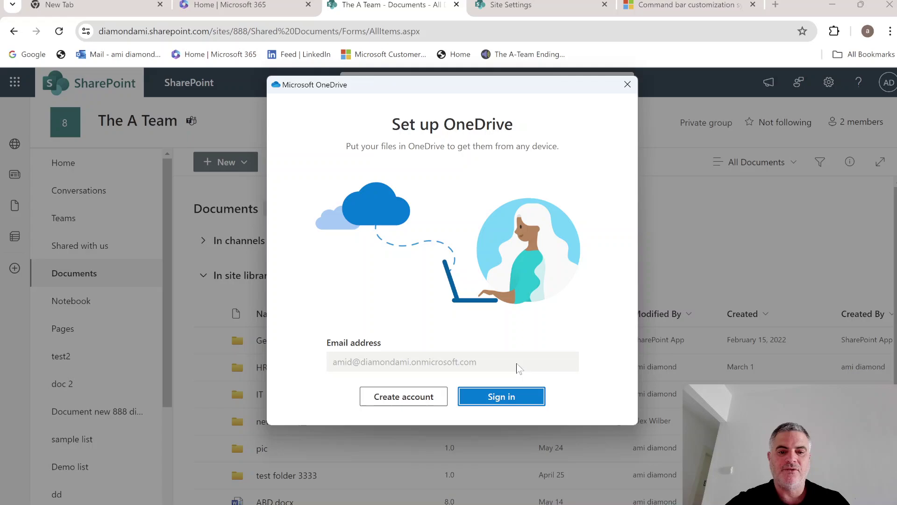
left_click(502, 396)
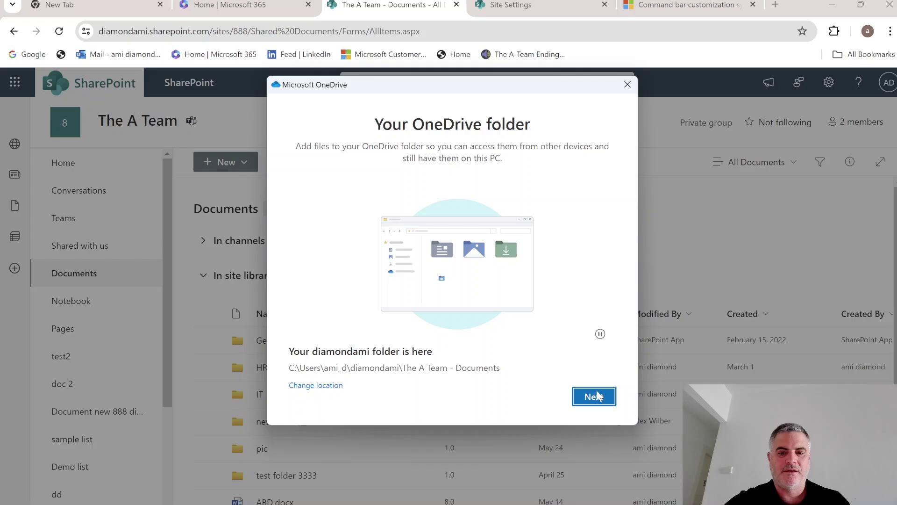
left_click(596, 396)
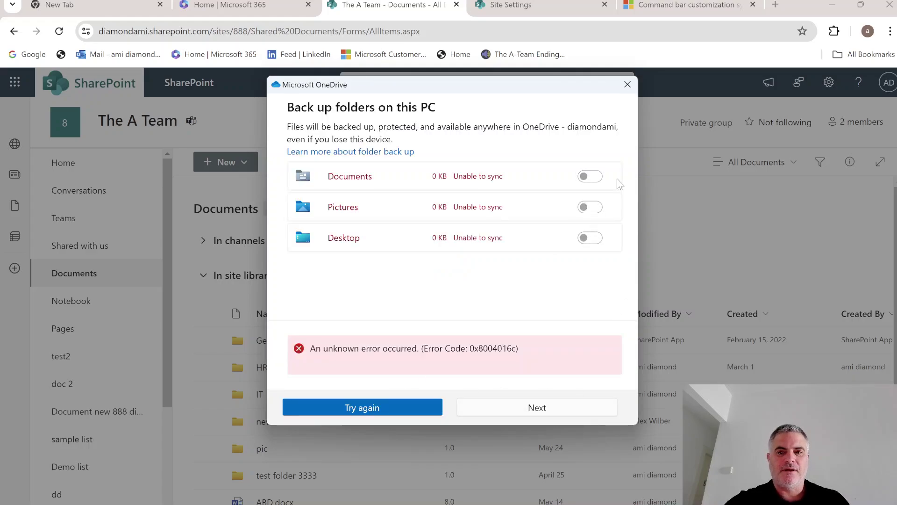
left_click(627, 84)
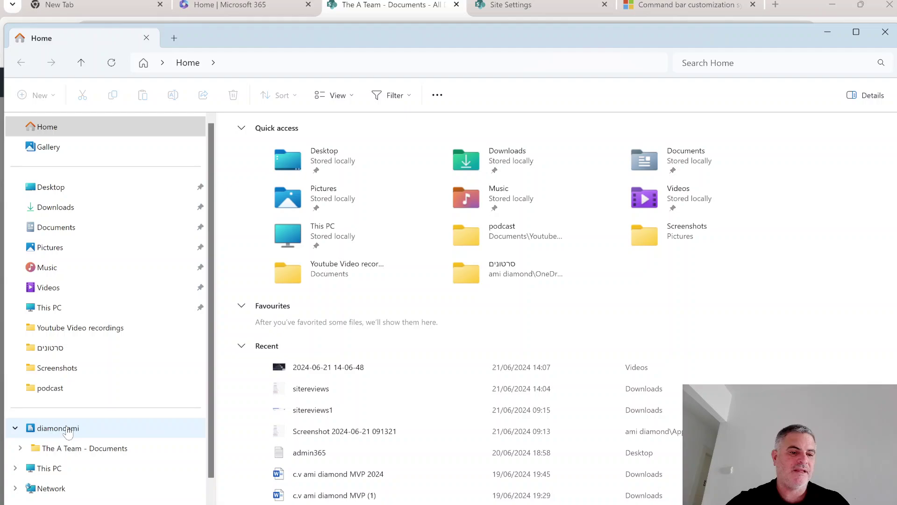
- Inspect the synced The A Team - Documents folder in File Explorer, then return to the library in Chrome
left_click(102, 452)
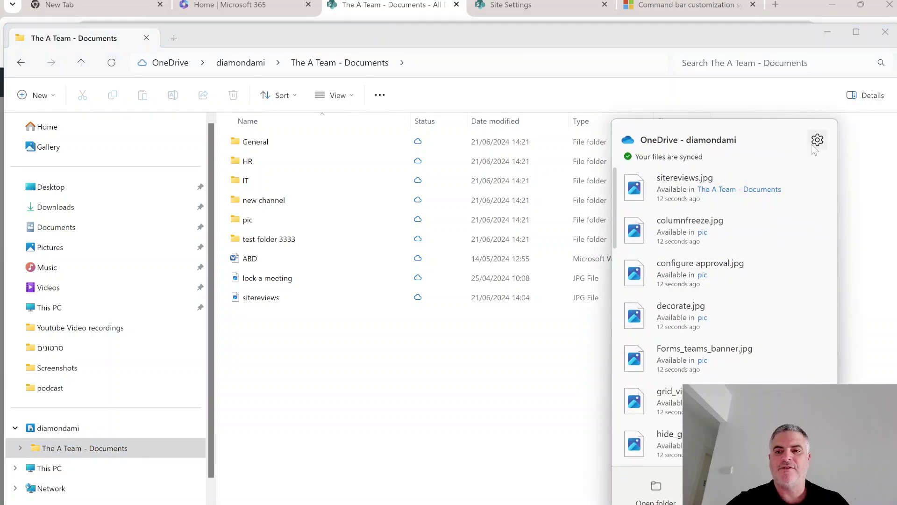
double_click(819, 39)
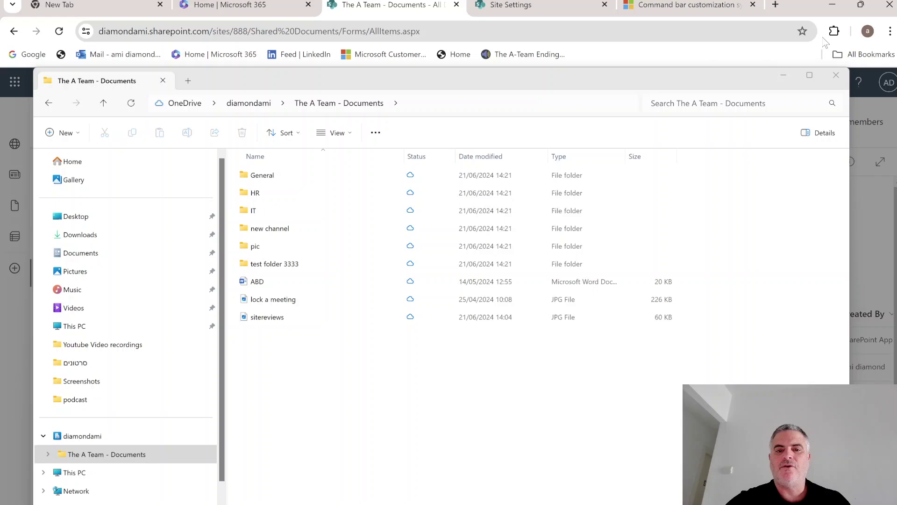
left_click(825, 42)
left_click(540, 239)
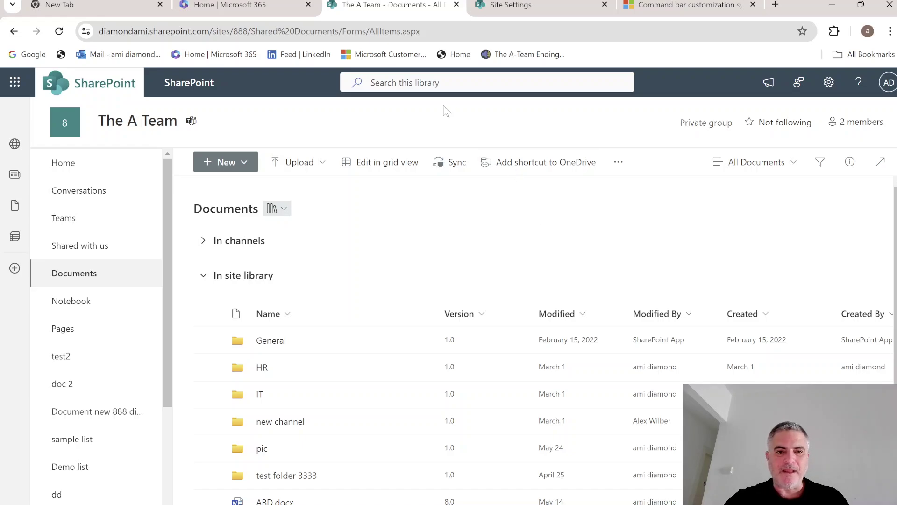
- Apply Advanced-mode JSON formatting to the All Documents view that hides the Sync command
left_click(788, 163)
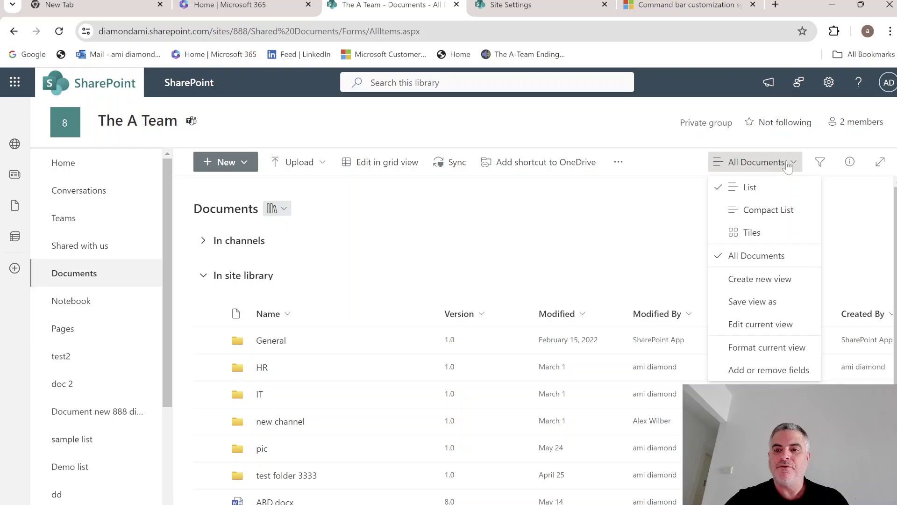
left_click(801, 354)
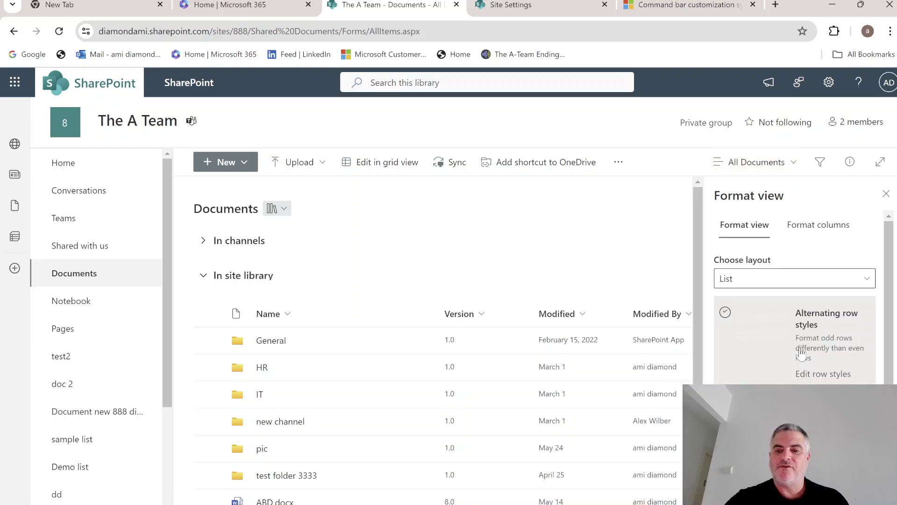
scroll(893, 270, "down", 1)
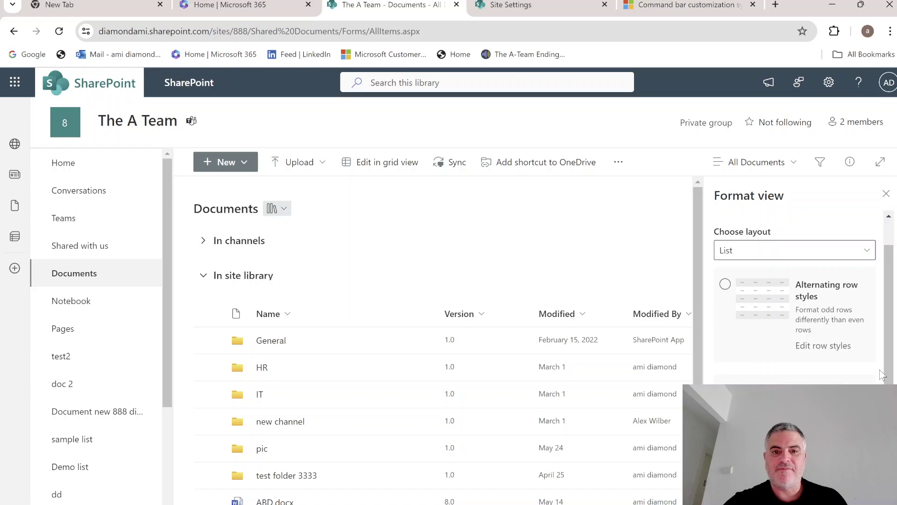
left_click(734, 467)
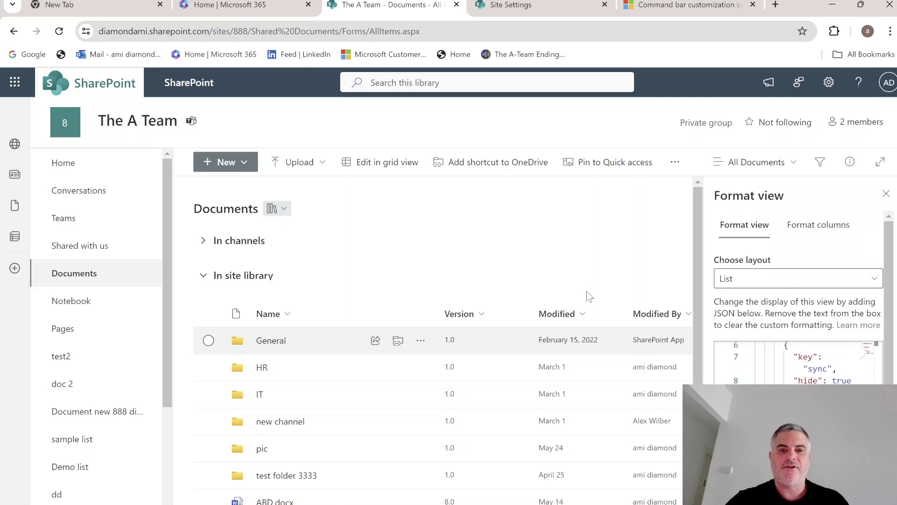
left_click(886, 194)
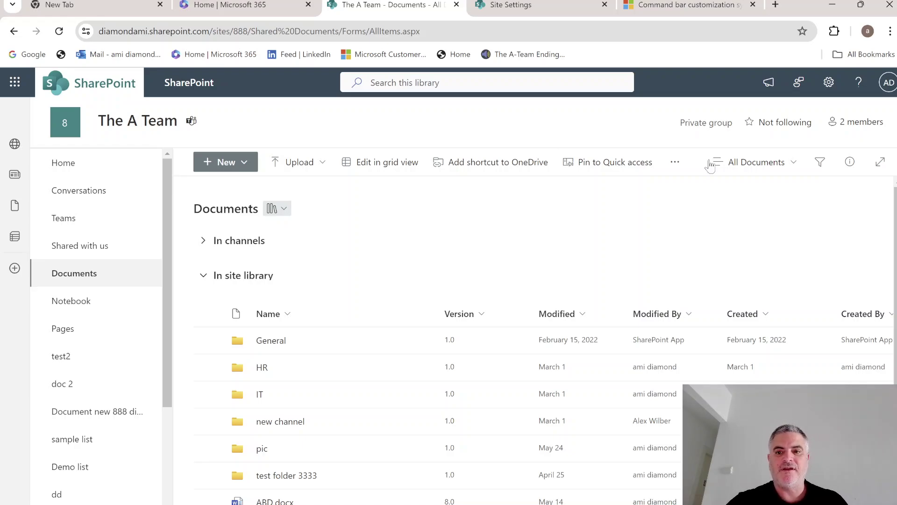
left_click(762, 167)
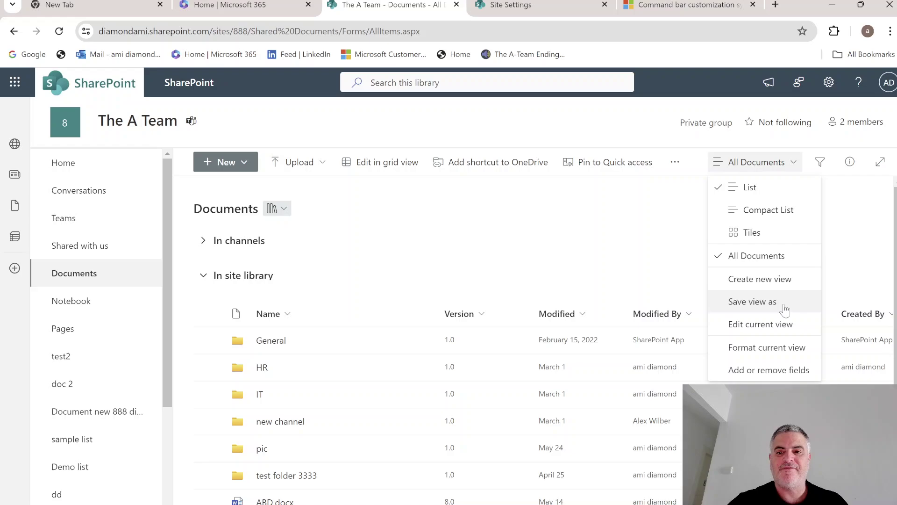
left_click(602, 235)
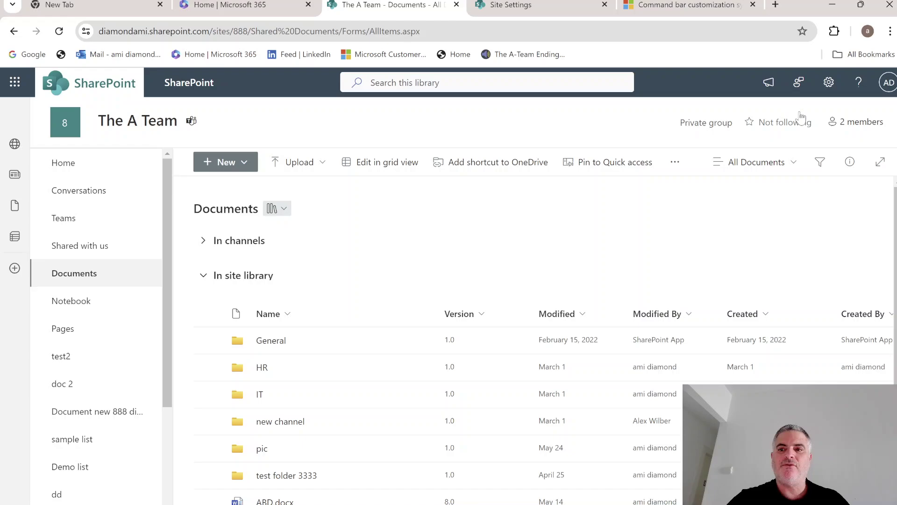
- In the library's Advanced settings, set Offline Client Availability to No and save
left_click(828, 85)
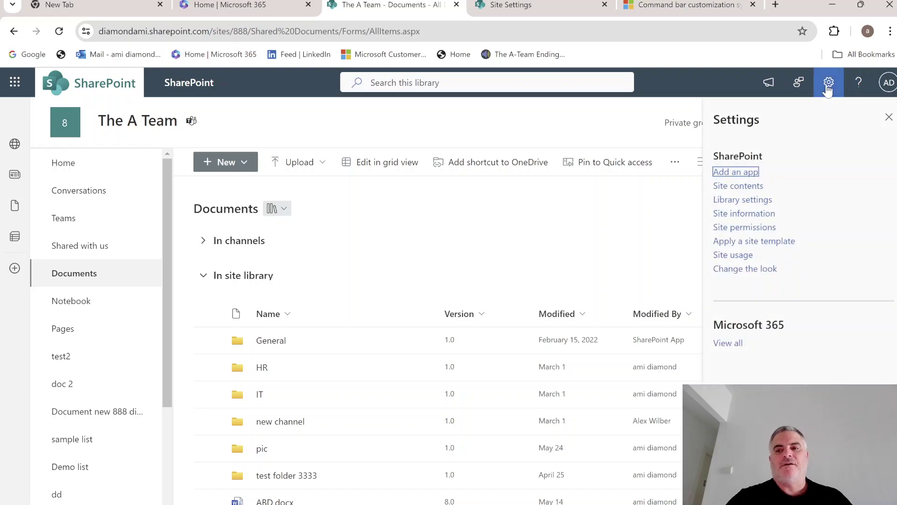
left_click(758, 201)
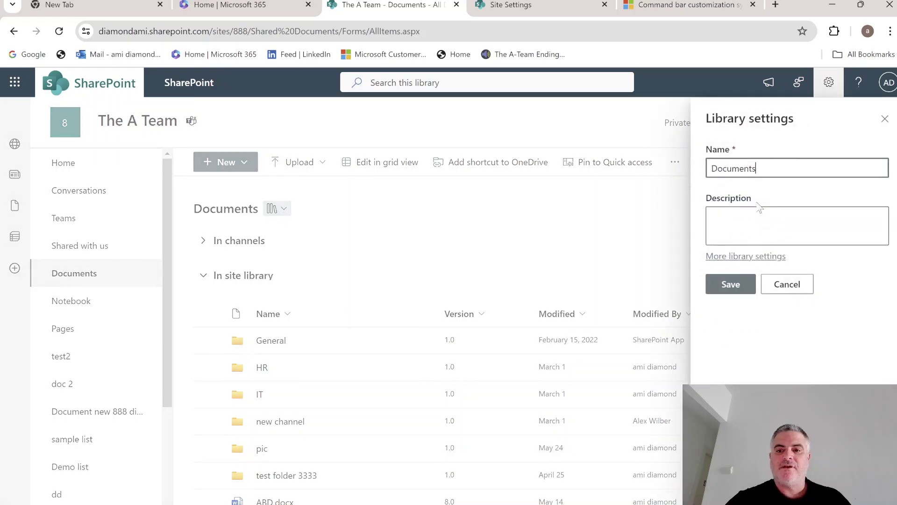
left_click(736, 257)
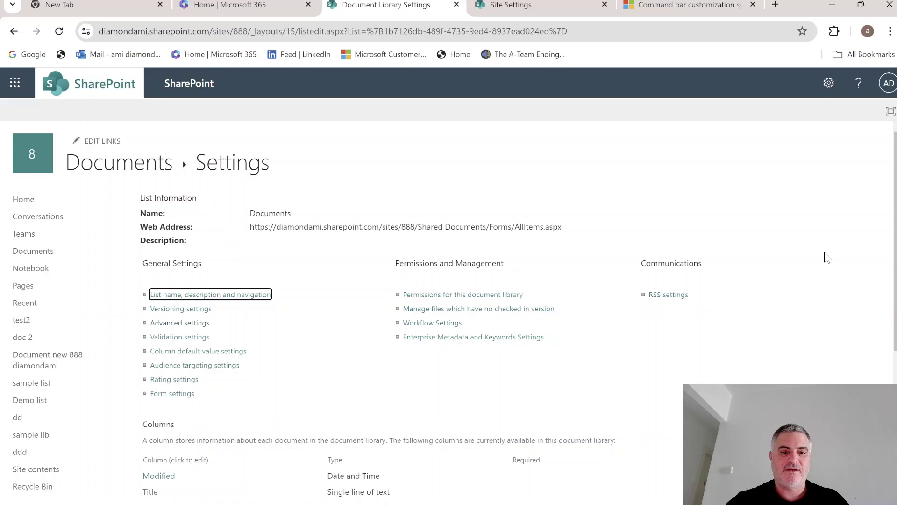
left_click(190, 325)
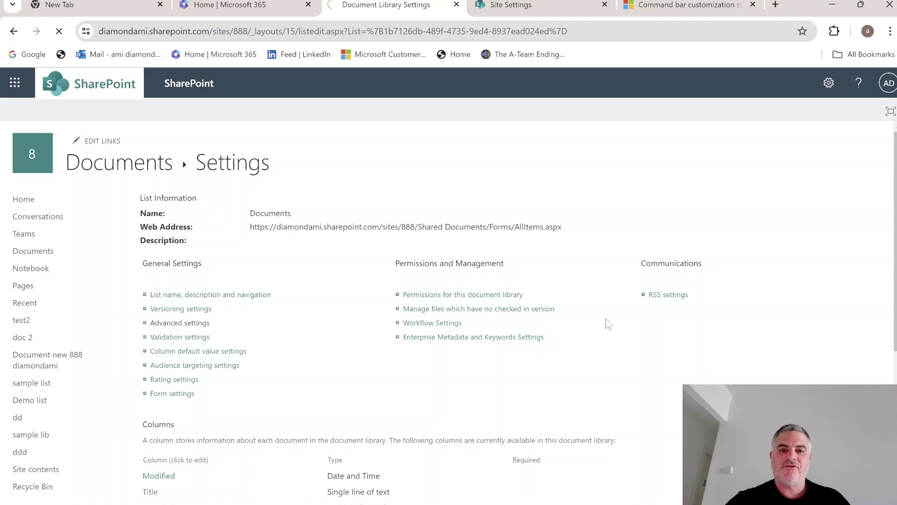
left_click_drag(894, 171, 878, 336)
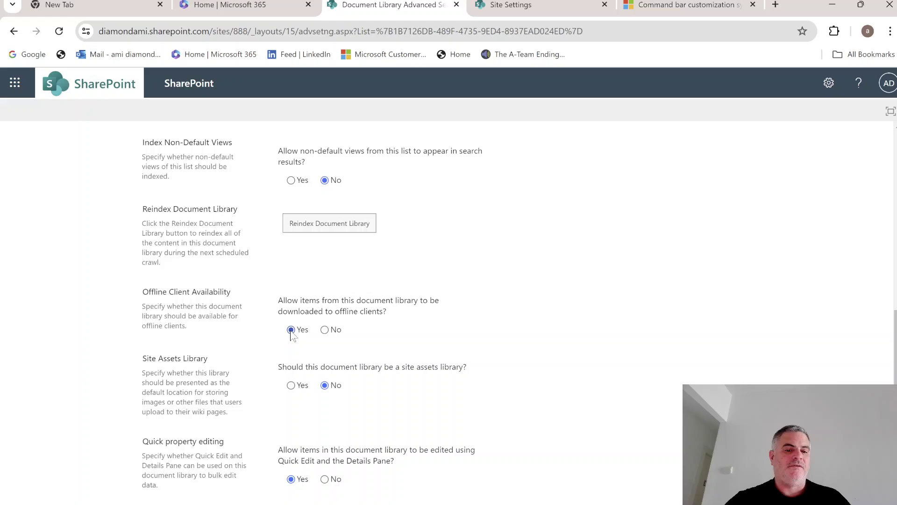
left_click(327, 331)
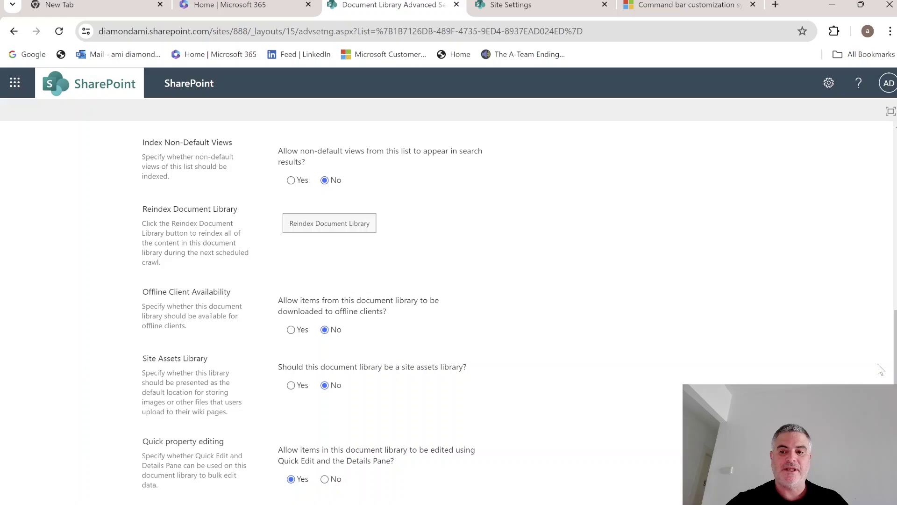
left_click_drag(894, 355, 894, 433)
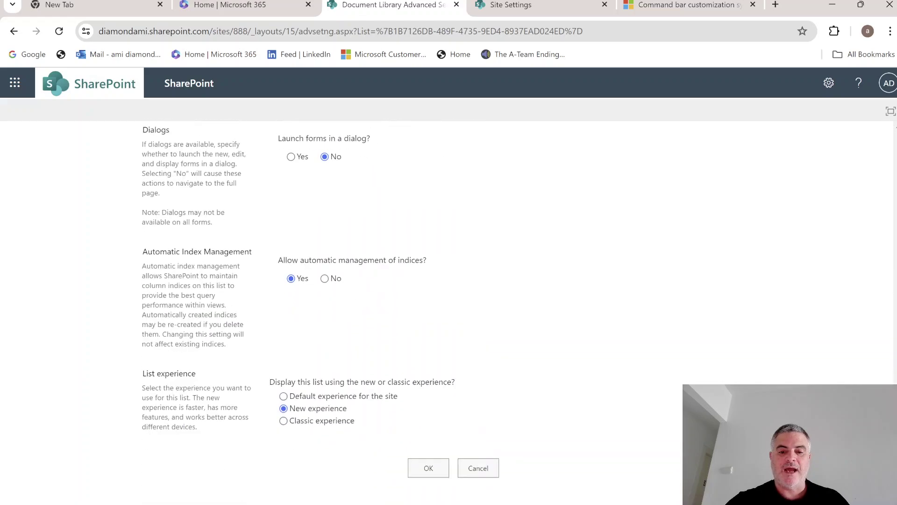
left_click(437, 473)
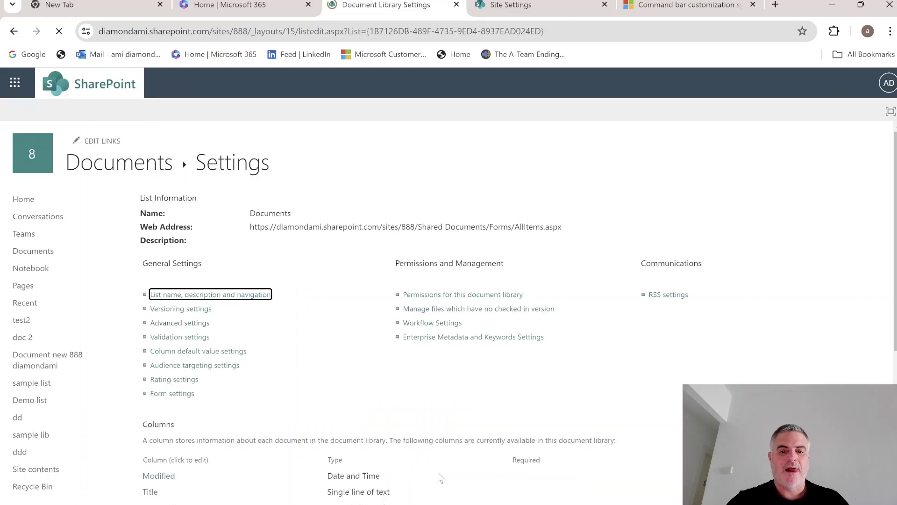
- Create a new public view named 'test' for the Documents library
left_click(122, 167)
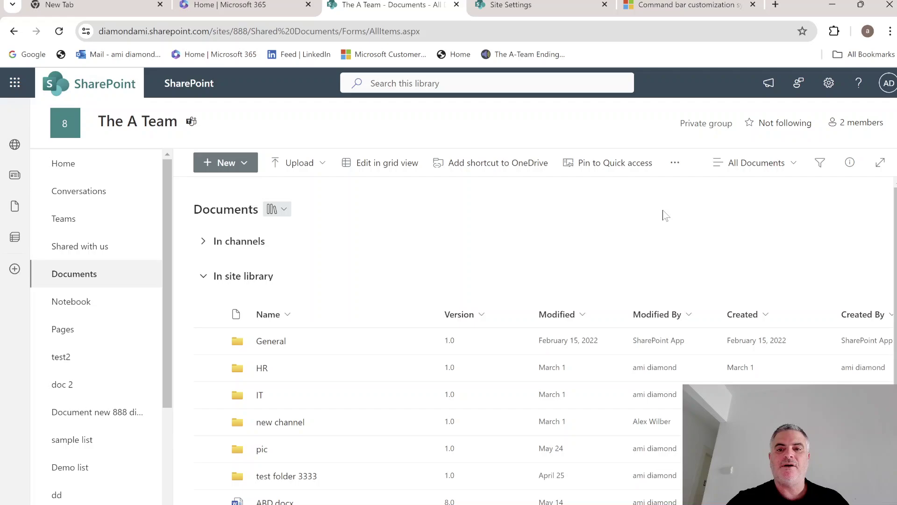
left_click(792, 169)
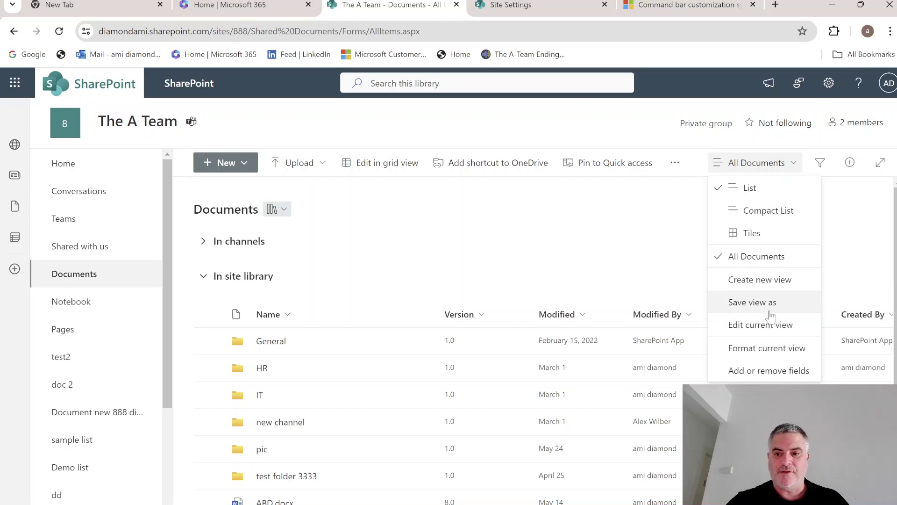
left_click(785, 285)
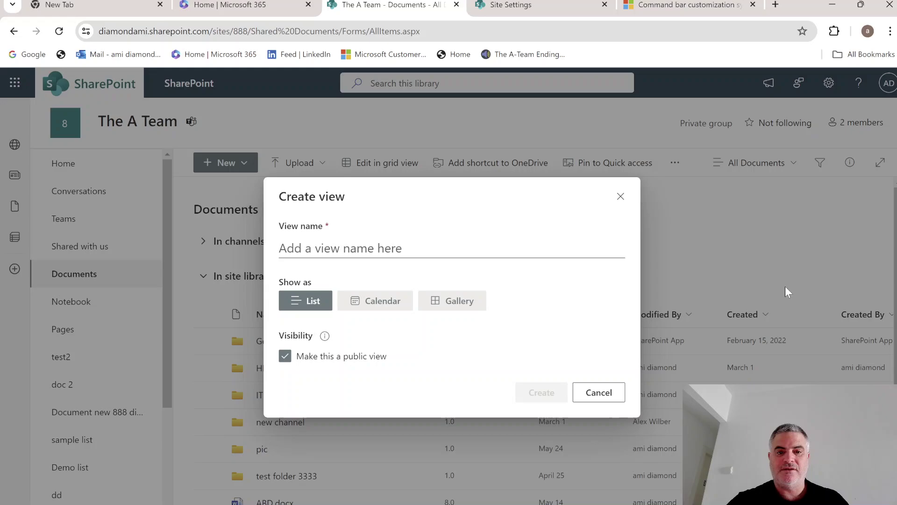
left_click(341, 255)
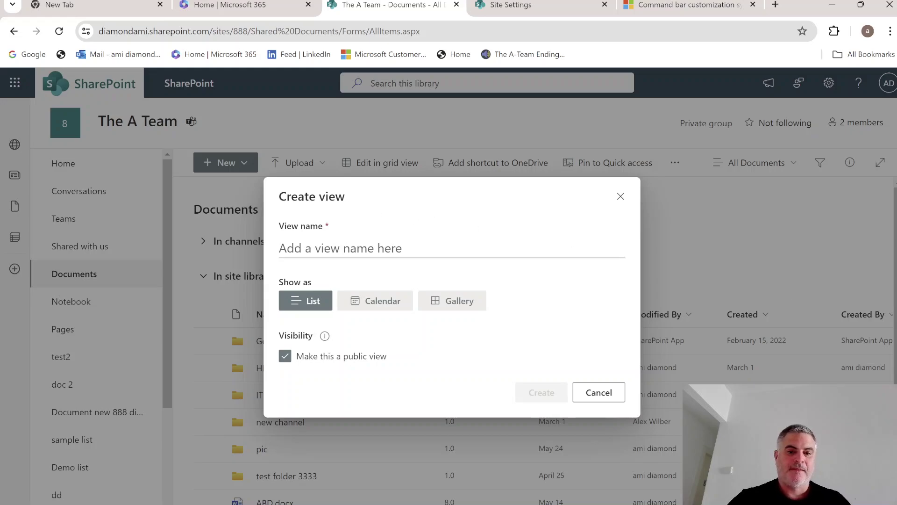
type("test")
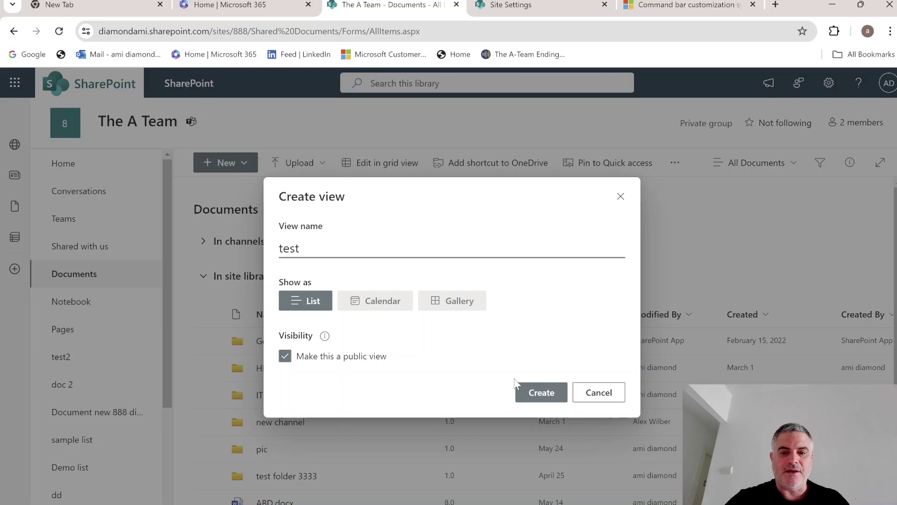
left_click(538, 394)
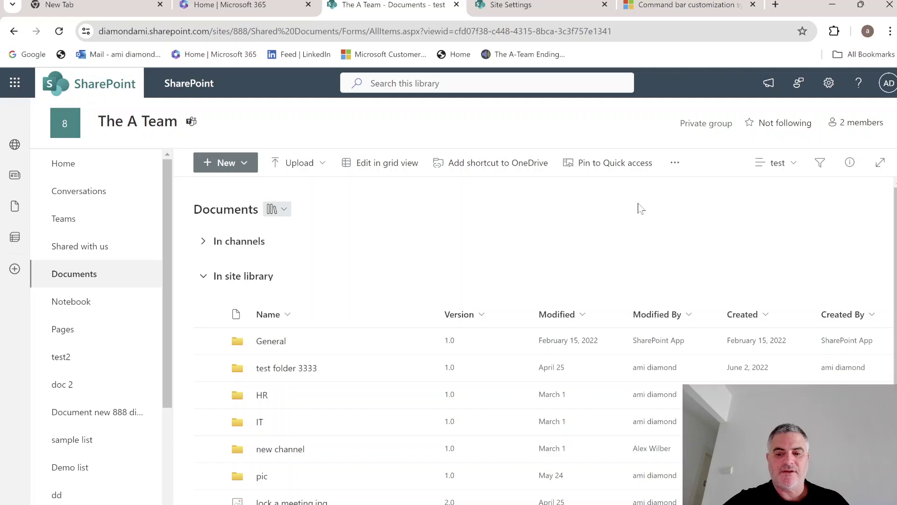
- Pause OneDrive syncing for 2 hours, resume it, and review the blocked-folder sync issue
left_click(724, 504)
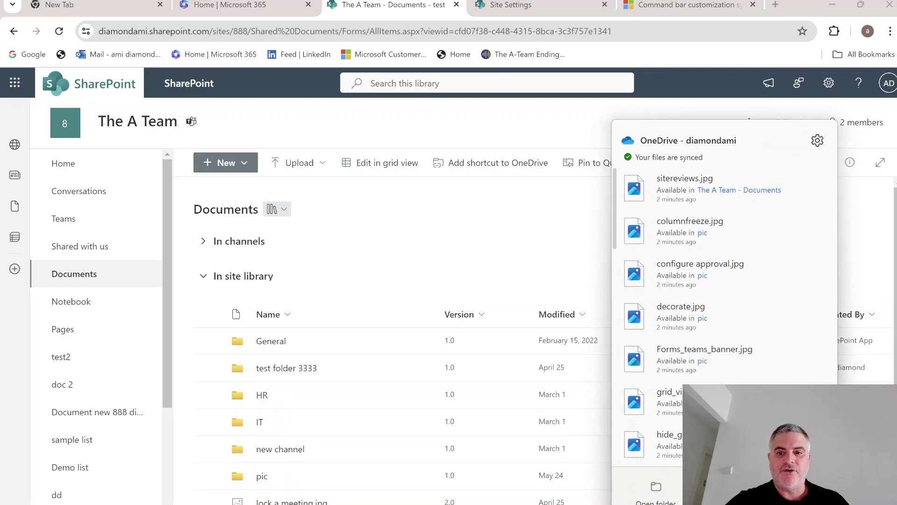
left_click(816, 142)
left_click(761, 238)
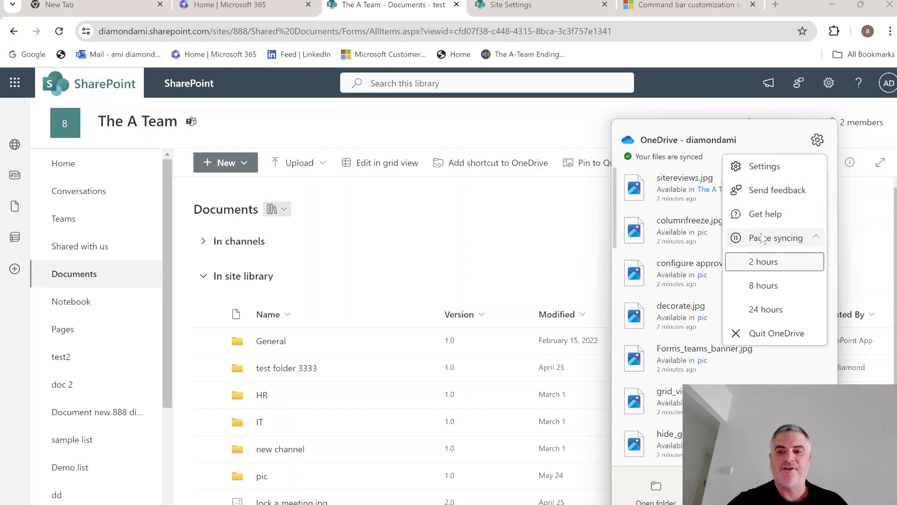
left_click(765, 262)
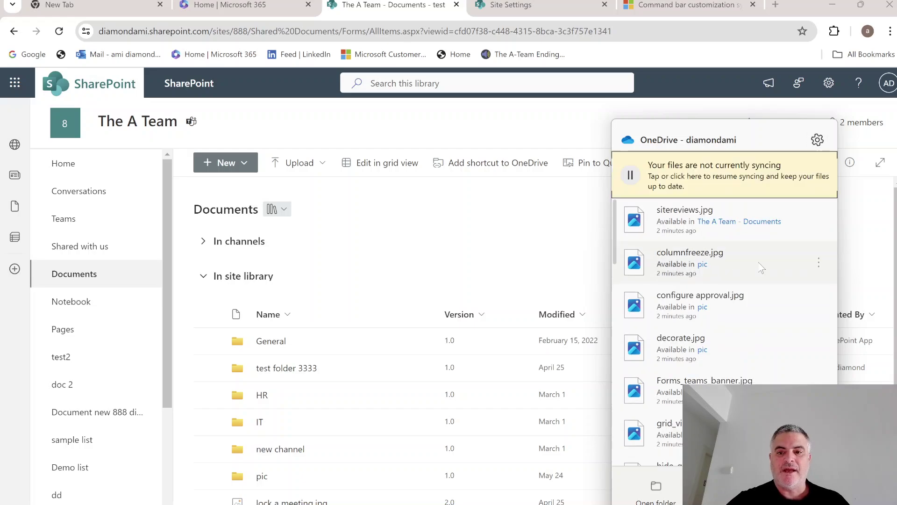
left_click(627, 177)
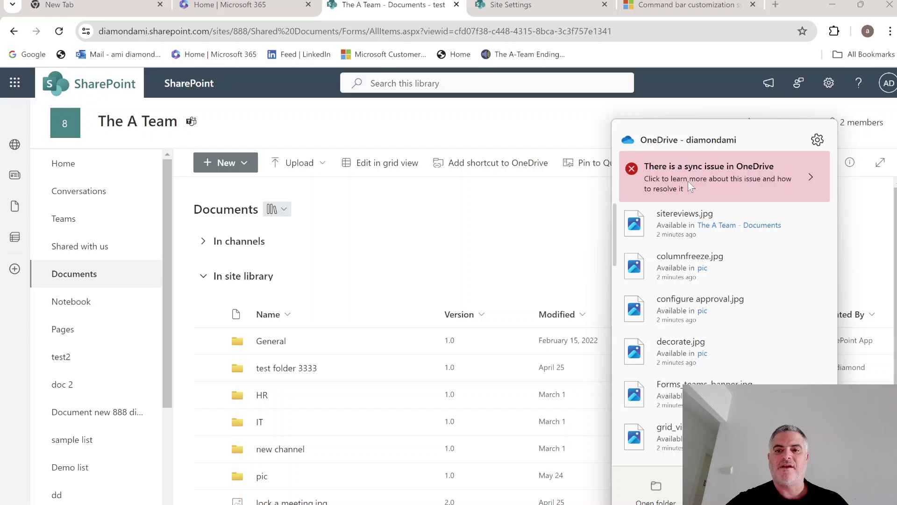
left_click(810, 177)
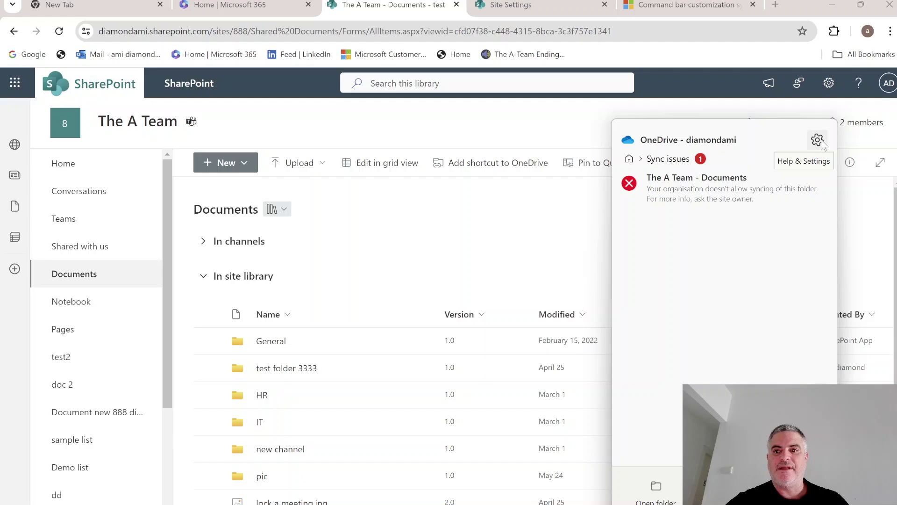
left_click(533, 229)
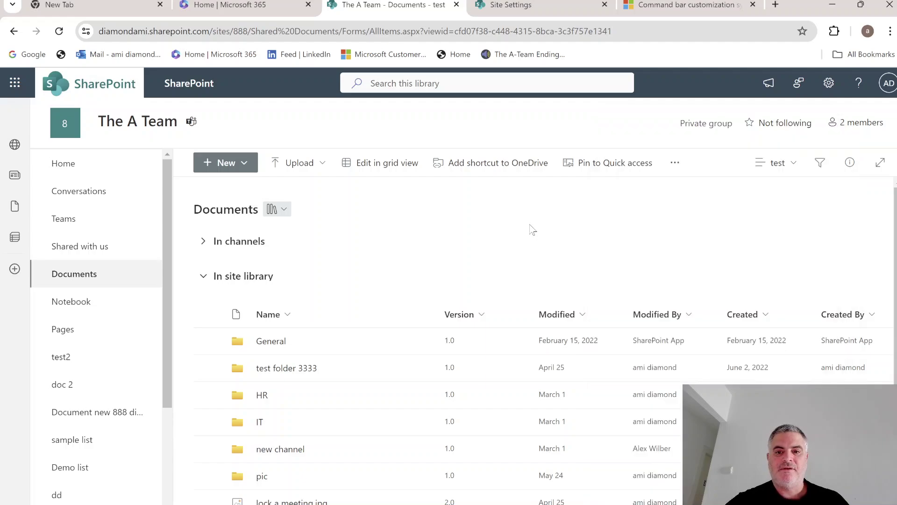
- In the library's Advanced settings, set Offline Client Availability back to Yes and save
left_click(828, 83)
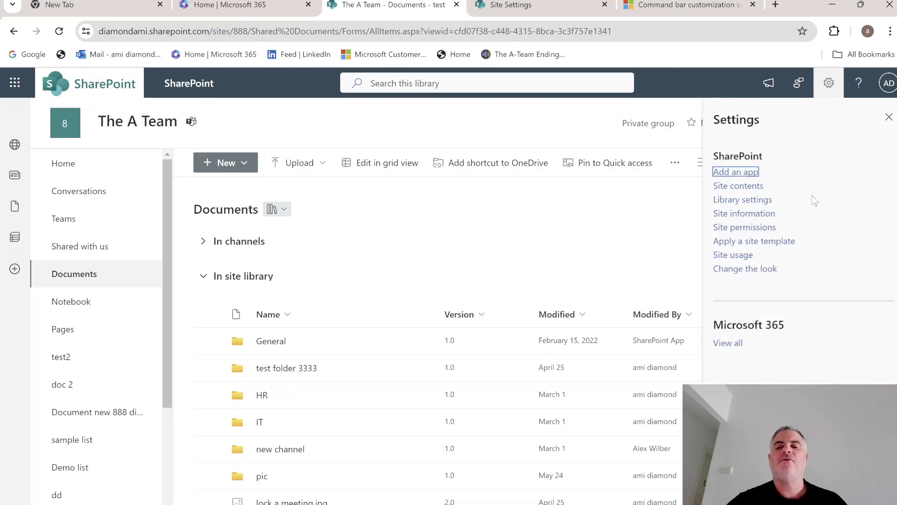
left_click(743, 200)
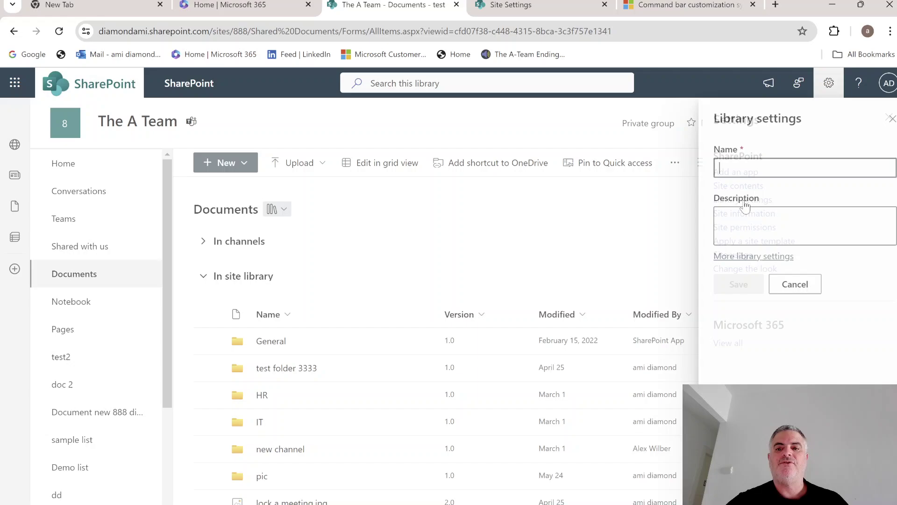
left_click(746, 258)
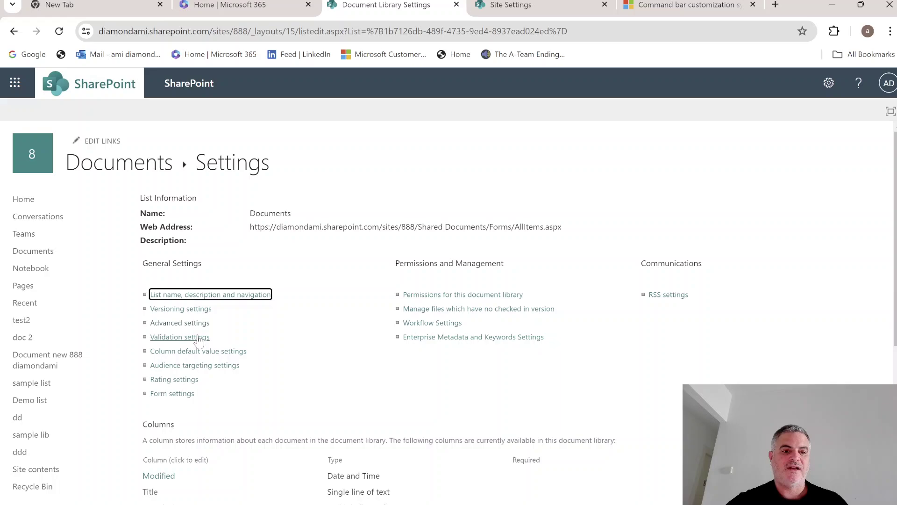
left_click(193, 326)
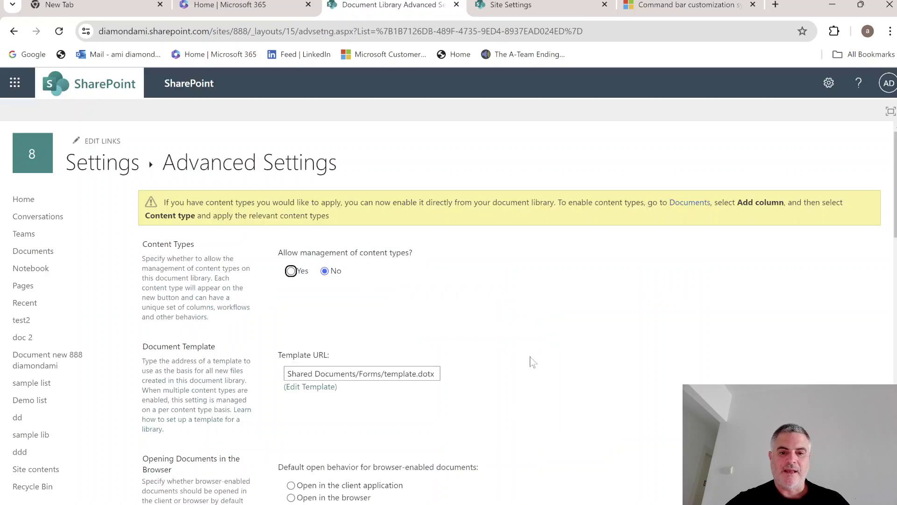
left_click_drag(892, 247, 892, 438)
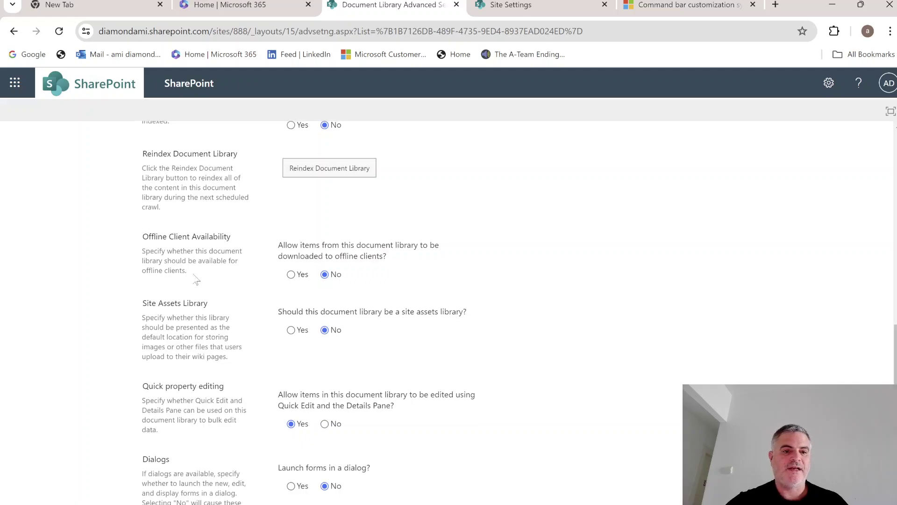
left_click(291, 275)
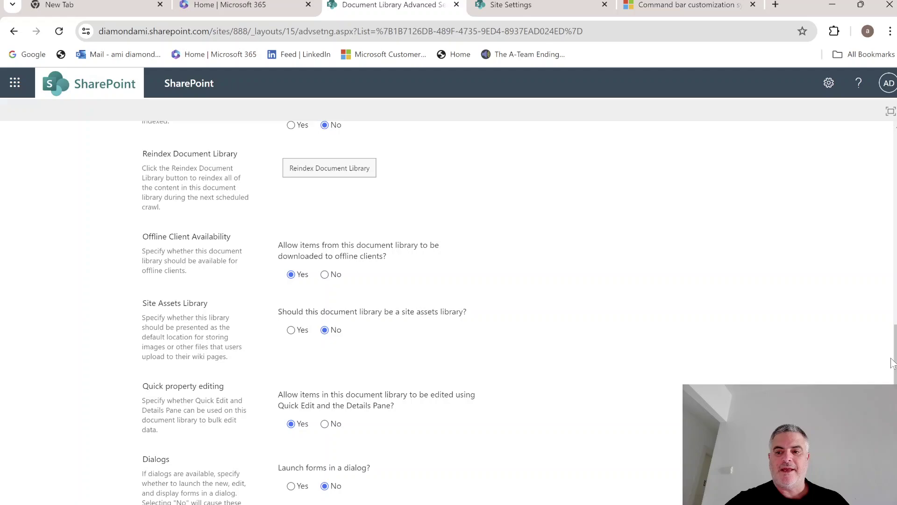
left_click_drag(893, 354, 892, 421)
left_click(442, 473)
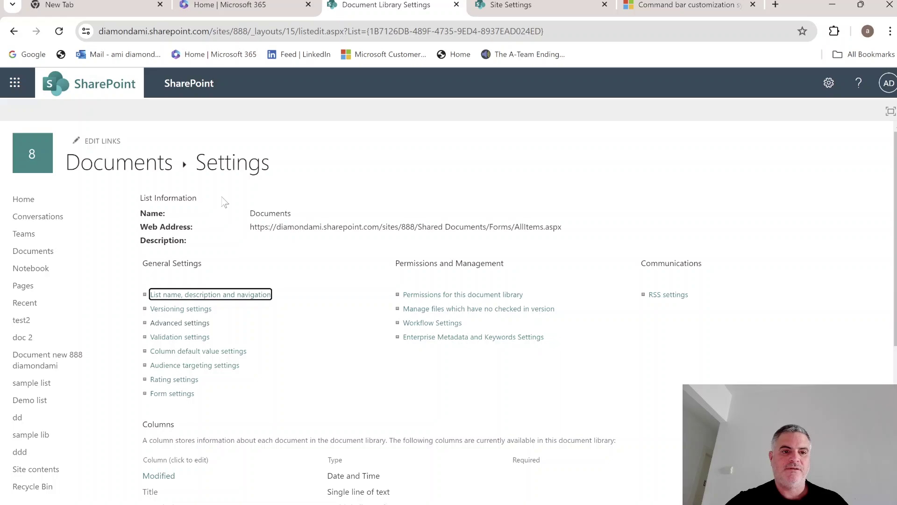
- Go back to the Documents library and switch to the test view
left_click(142, 166)
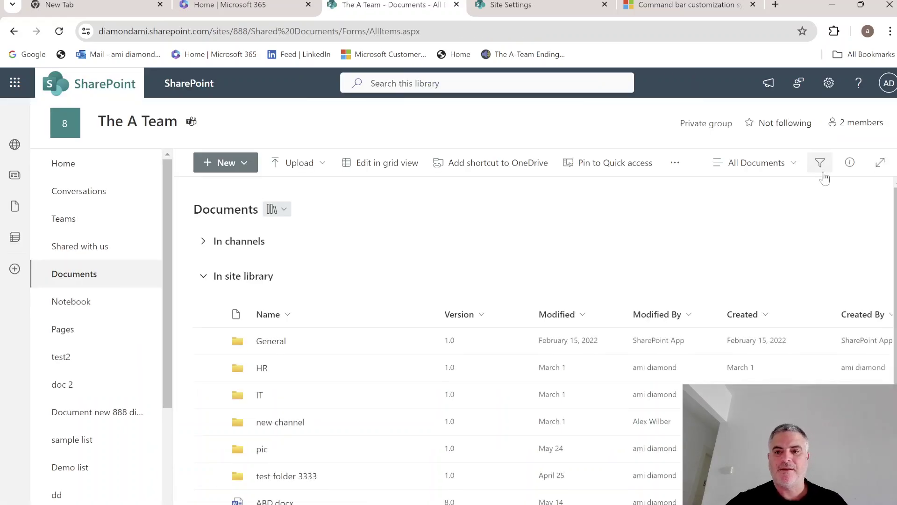
left_click(790, 165)
left_click(794, 285)
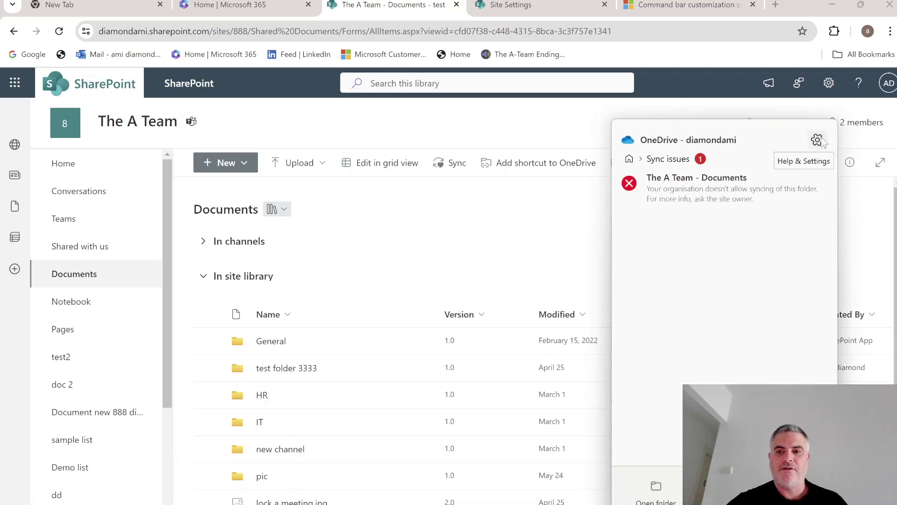
- Pause OneDrive syncing for 2 hours, then resume it
left_click(818, 140)
left_click(782, 237)
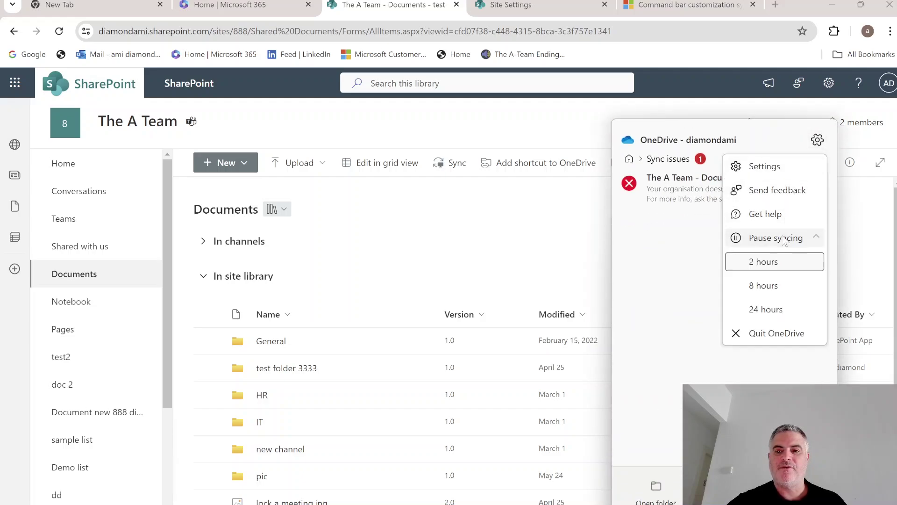
left_click(769, 262)
left_click(636, 173)
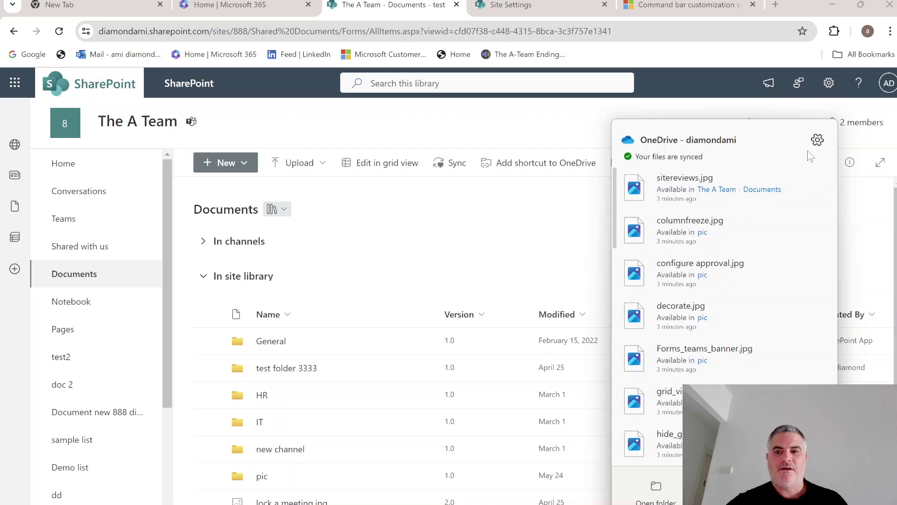
left_click(486, 217)
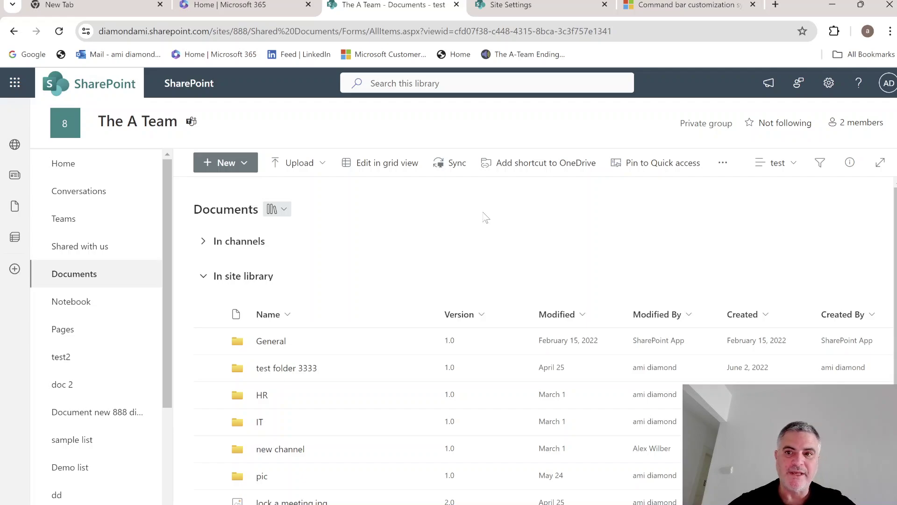
- Open Site information from the gear menu and continue to View all site settings
left_click(826, 92)
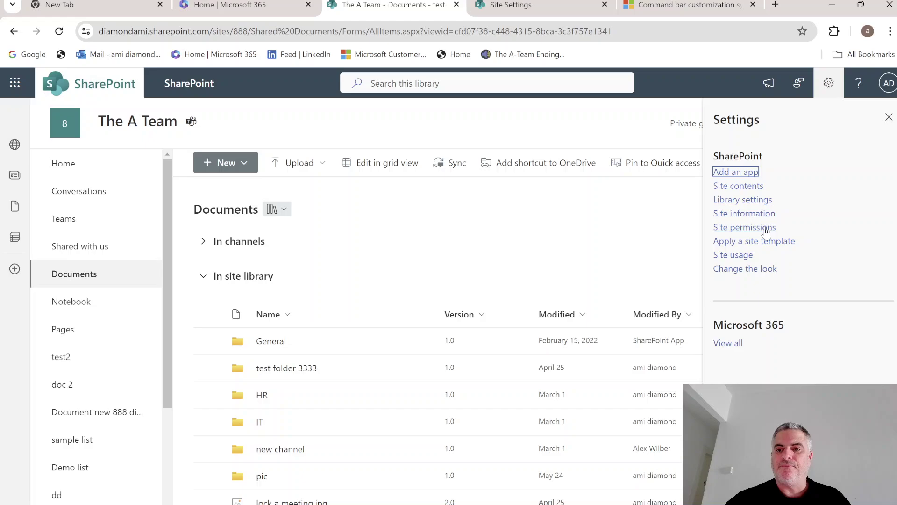
left_click(759, 215)
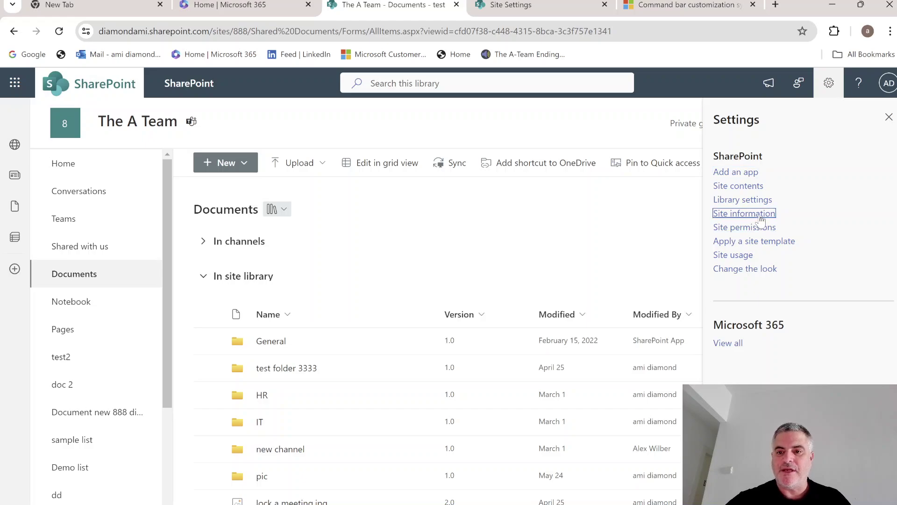
left_click(750, 351)
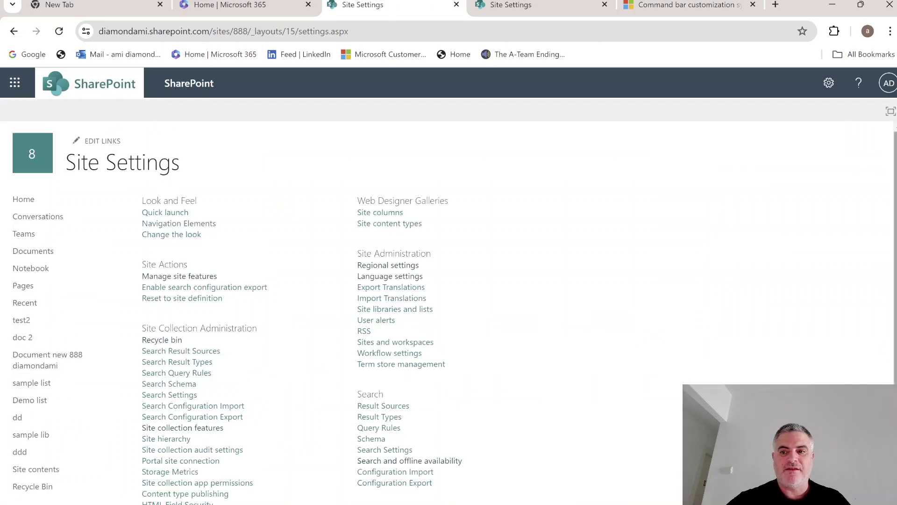
- Open Search and offline availability and check the site's Offline Client Availability setting
scroll(449, 313, "down", 2)
scroll(449, 313, "up", 2)
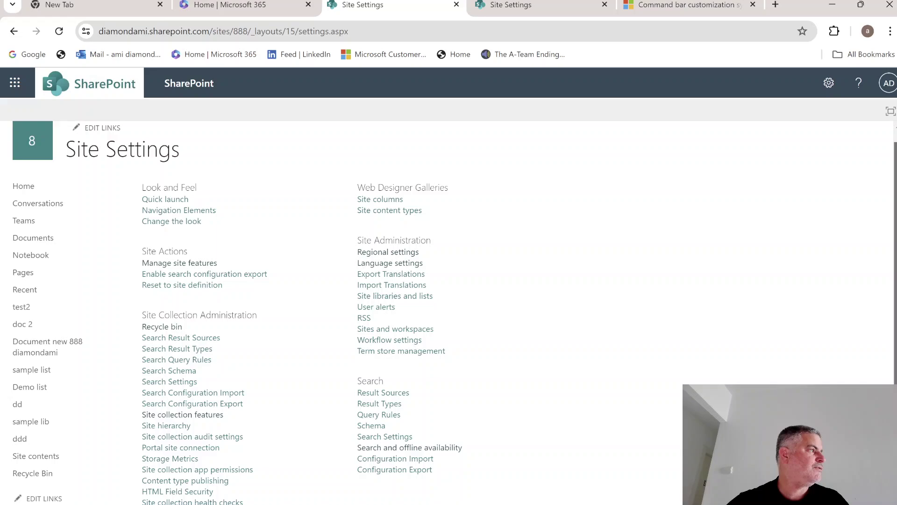
scroll(891, 284, "down", 2)
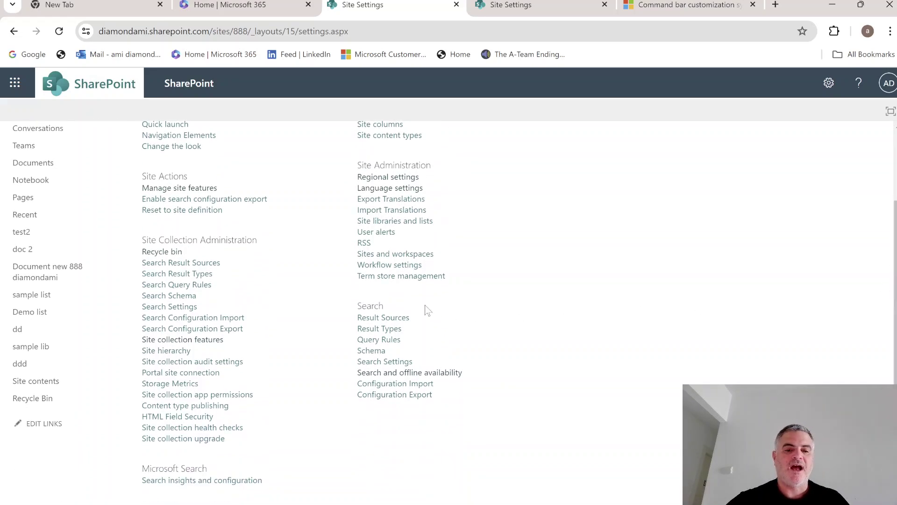
left_click(395, 377)
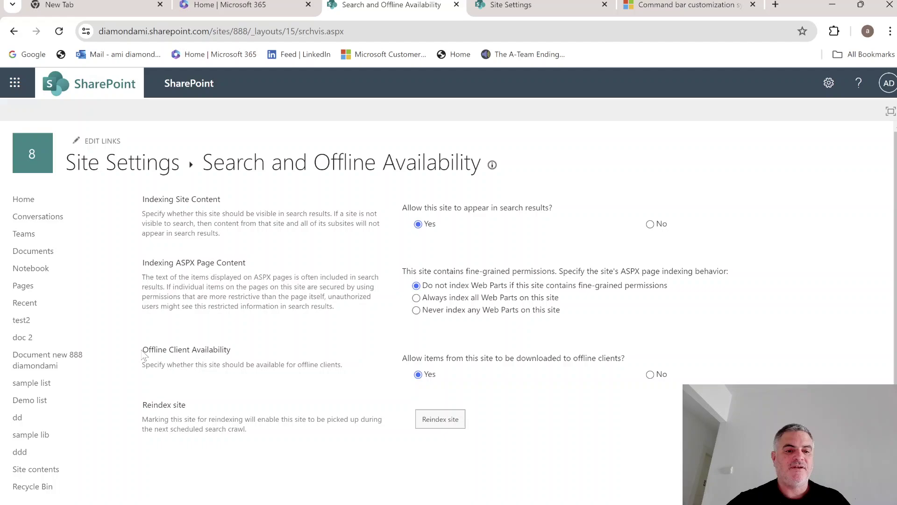
left_click_drag(143, 356, 249, 353)
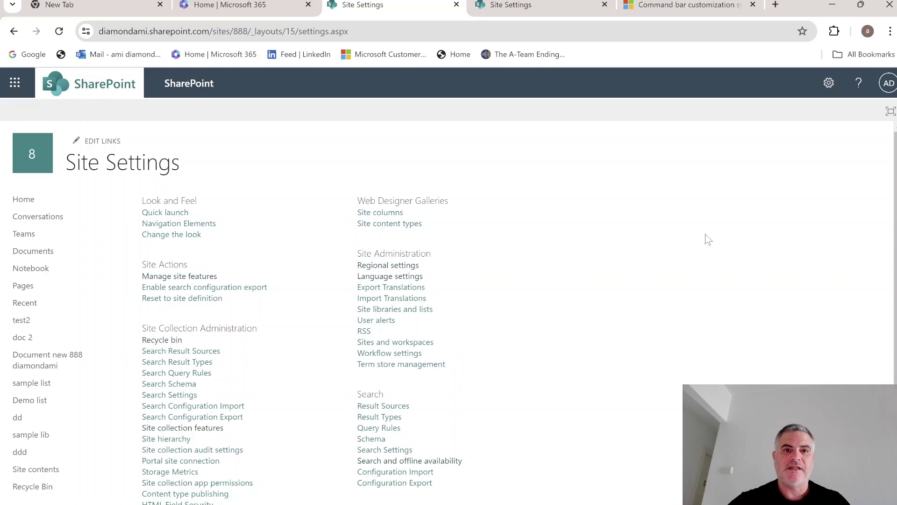
- Close the duplicate Site Settings tab, show the Documents library's 'test' view, then open Document new 888
left_click(456, 5)
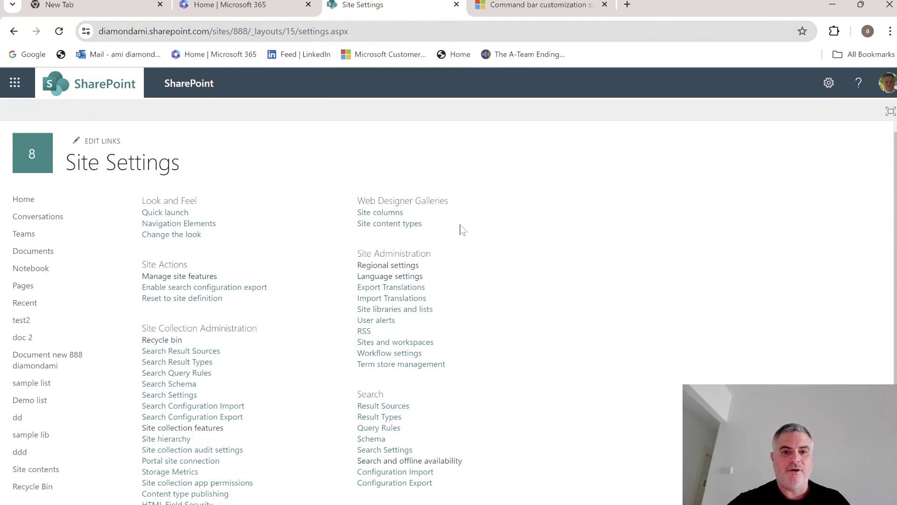
left_click(43, 254)
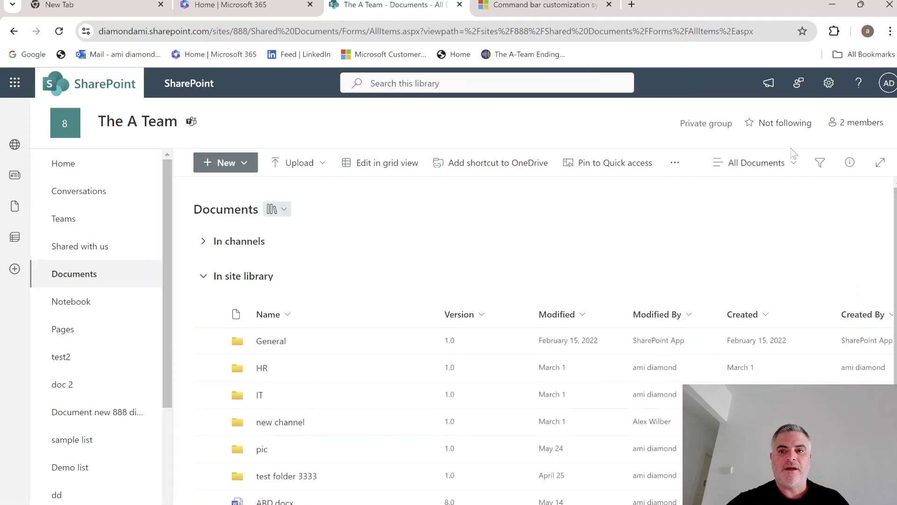
left_click(756, 163)
left_click(764, 280)
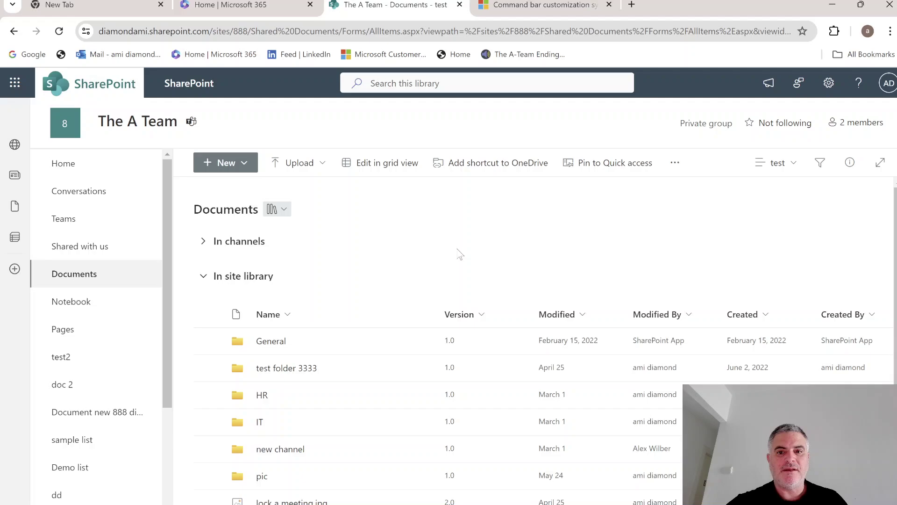
left_click(125, 418)
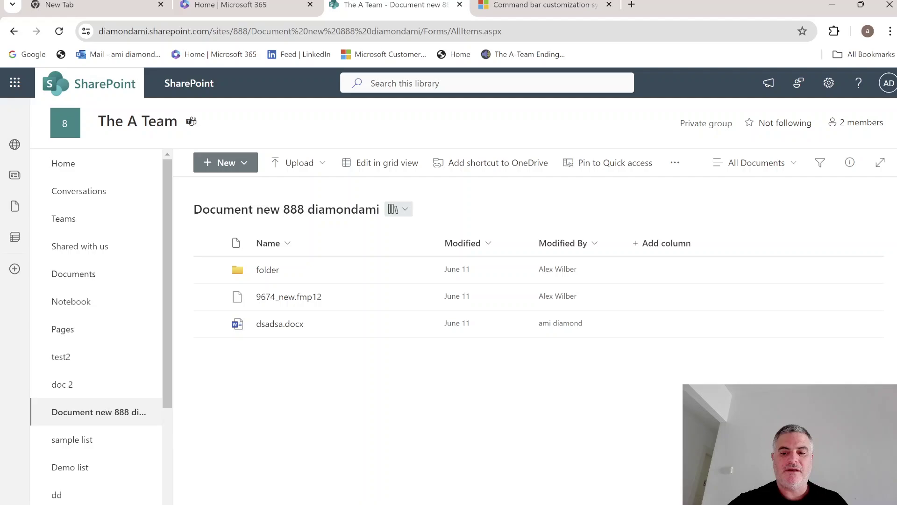
- Pause OneDrive syncing for 2 hours from the sync status panel
left_click(724, 500)
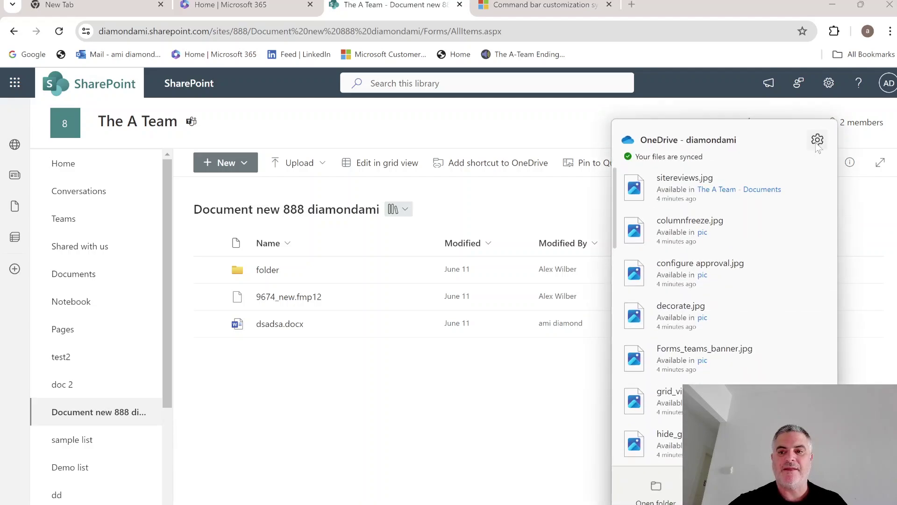
left_click(818, 145)
left_click(776, 238)
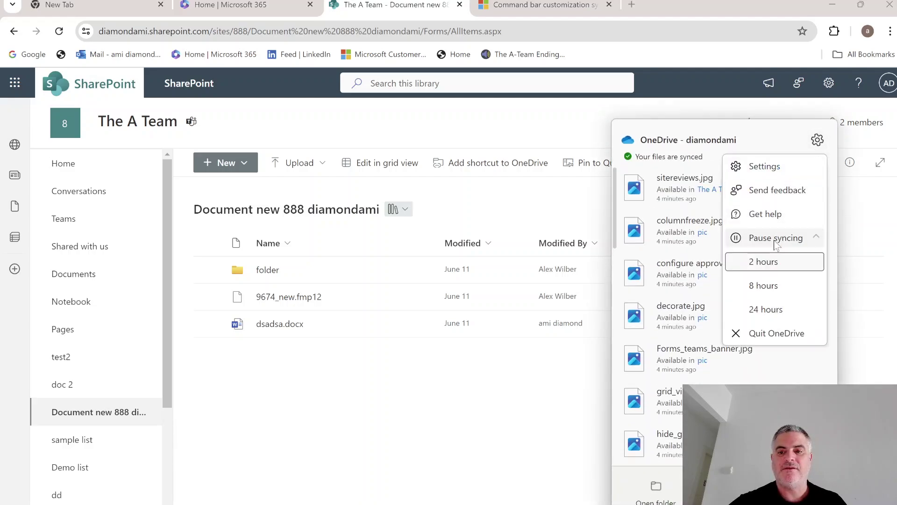
left_click(773, 266)
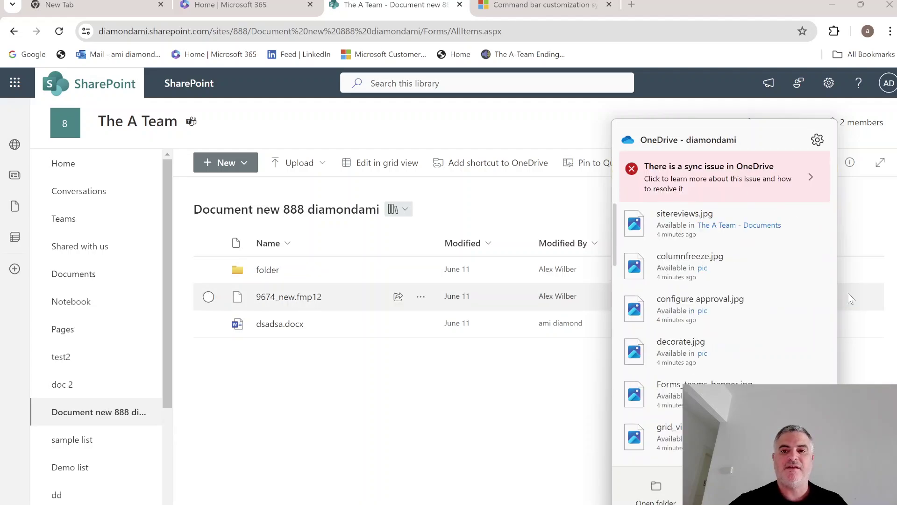
- View the sync issue details for The A Team - Documents, then bring up SharePoint's settings panel
left_click(803, 181)
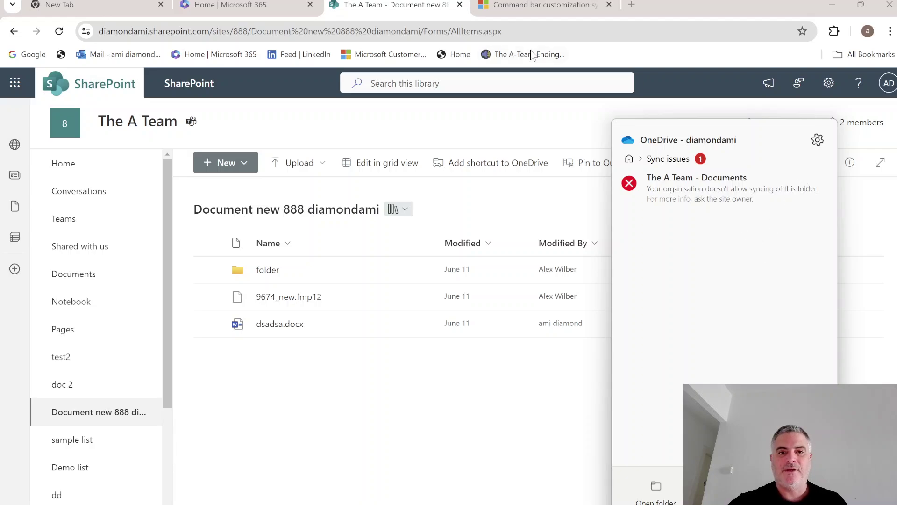
left_click(506, 411)
left_click(829, 82)
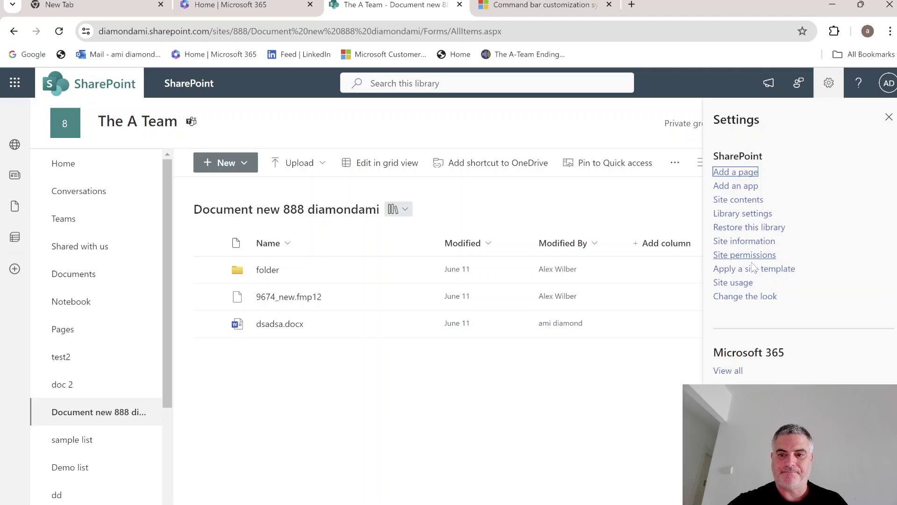
- In Site settings, set Search and offline availability to allow offline clients to download items (Yes)
left_click(750, 201)
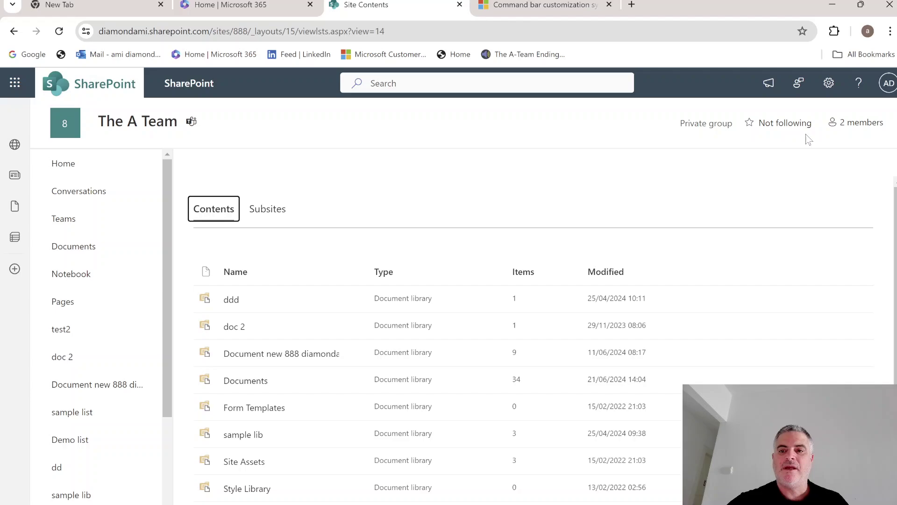
left_click(760, 164)
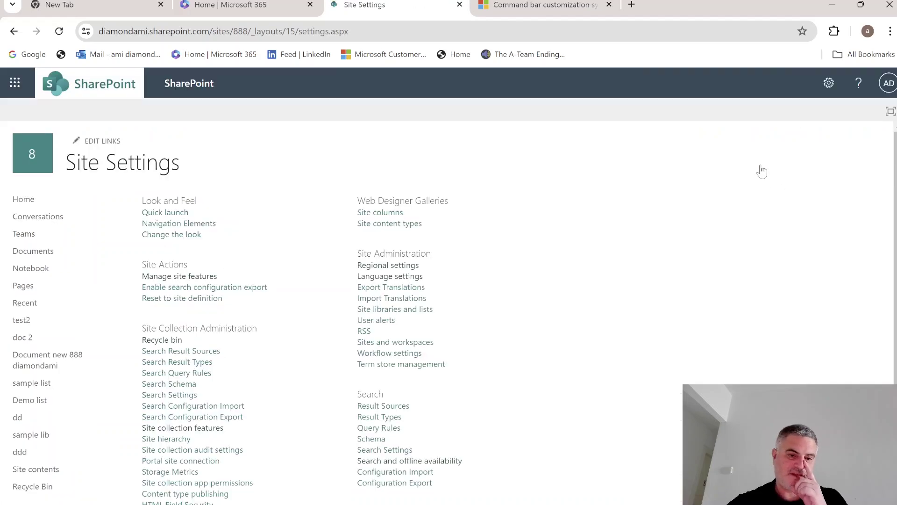
left_click(442, 461)
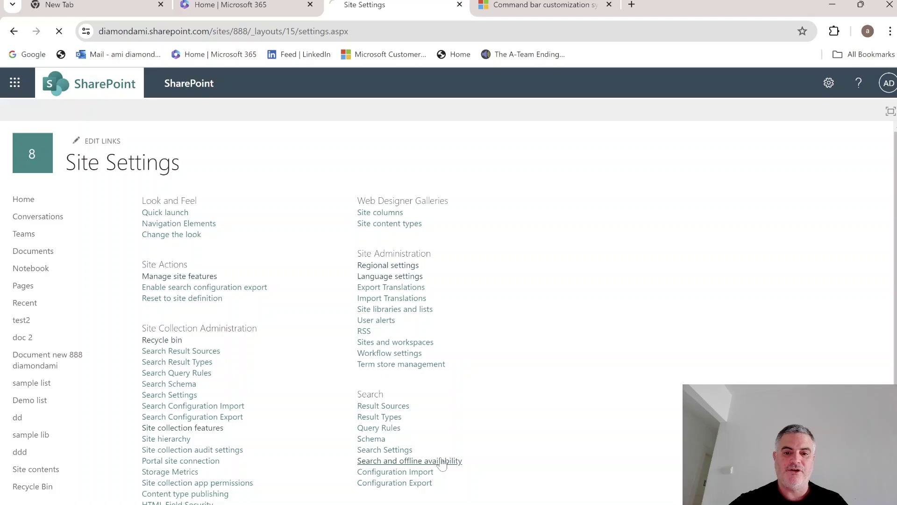
left_click(417, 375)
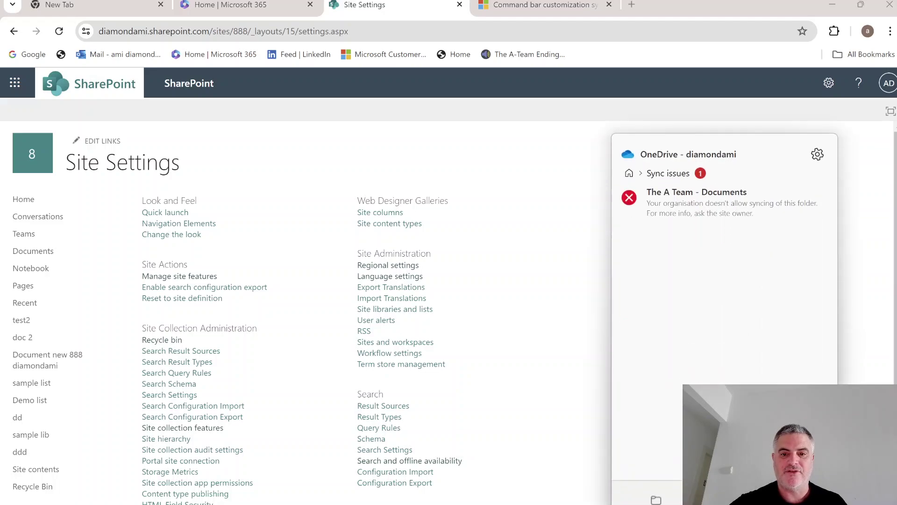
- Pause OneDrive syncing for 2 hours, resume it, and open the synced The A Team - Documents folder
left_click(817, 140)
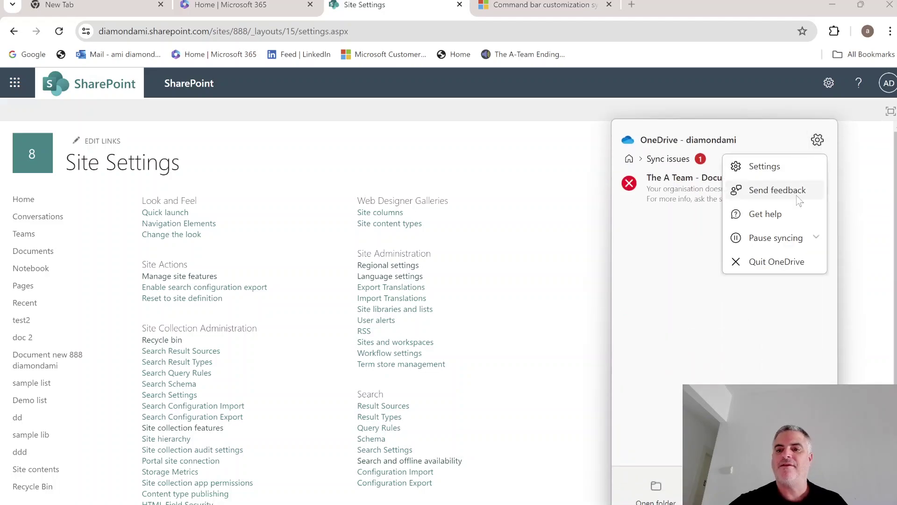
left_click(775, 237)
left_click(771, 261)
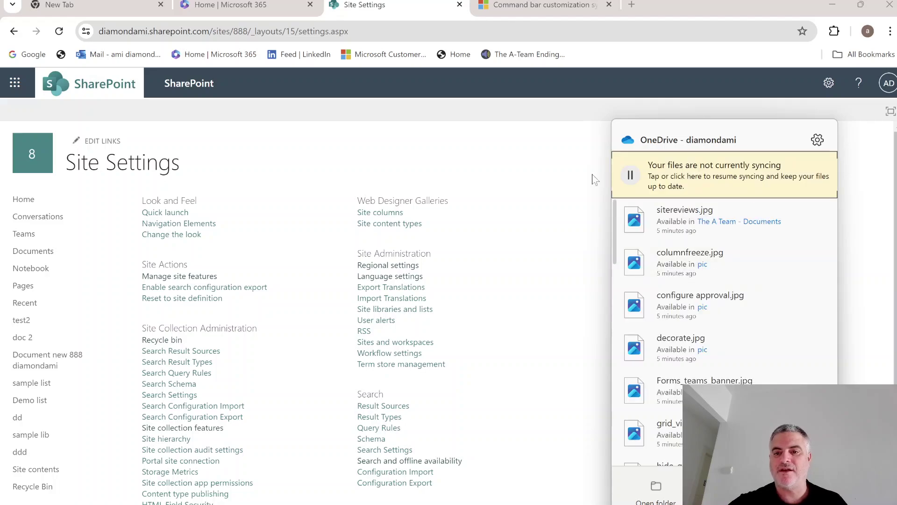
left_click(619, 184)
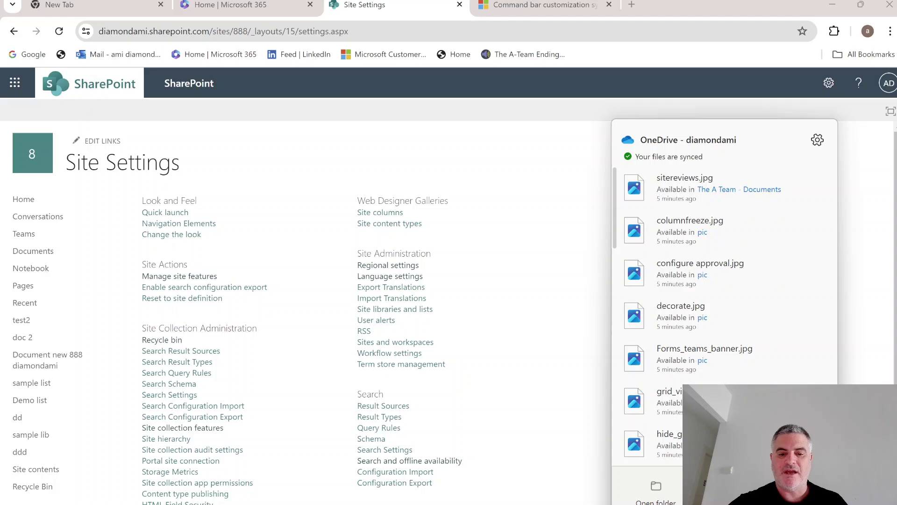
left_click(762, 189)
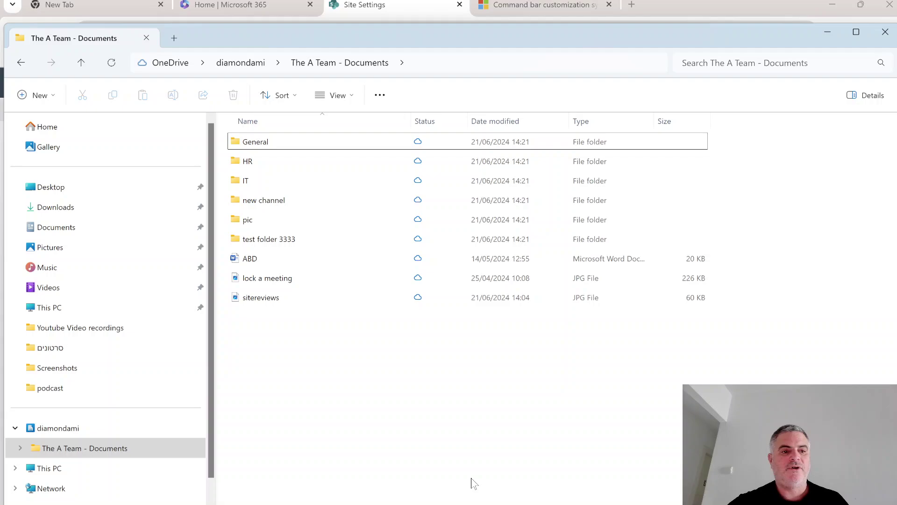
- Shrink the File Explorer window so SharePoint's Site Settings page shows again in the browser
left_click(827, 32)
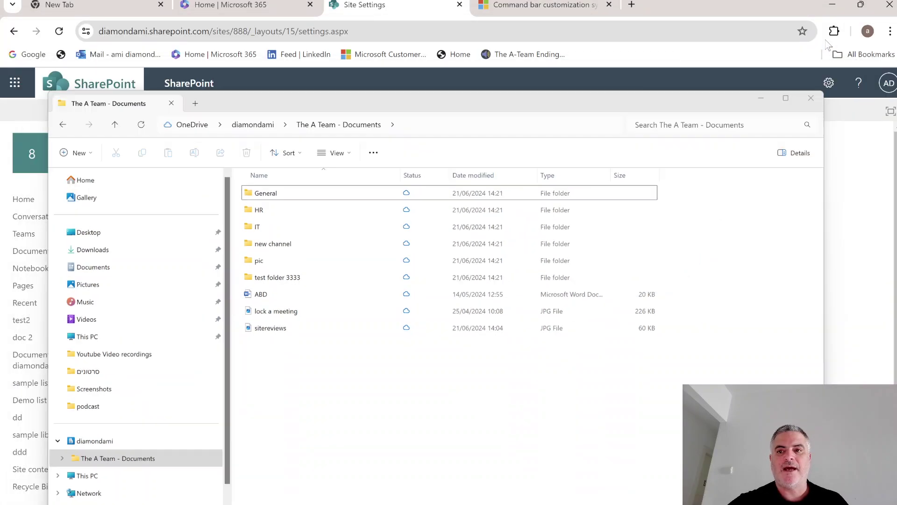